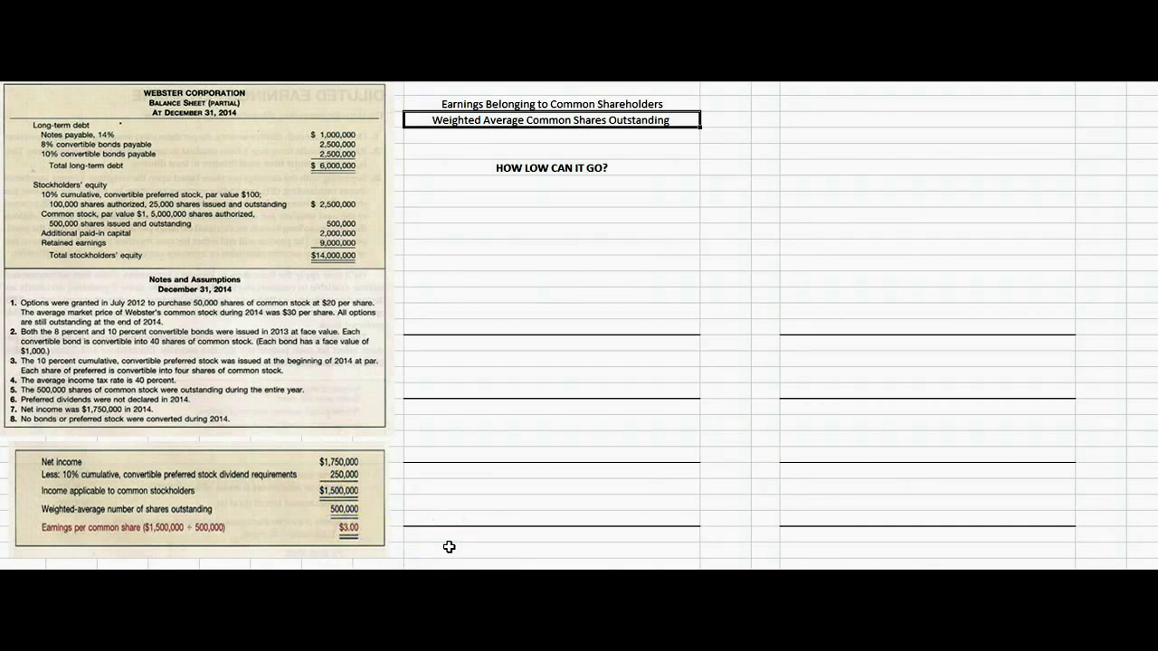
Recolour the white notes below HOW LOW CAN IT GO? black so steps 1–3 show.
left_click(562, 169)
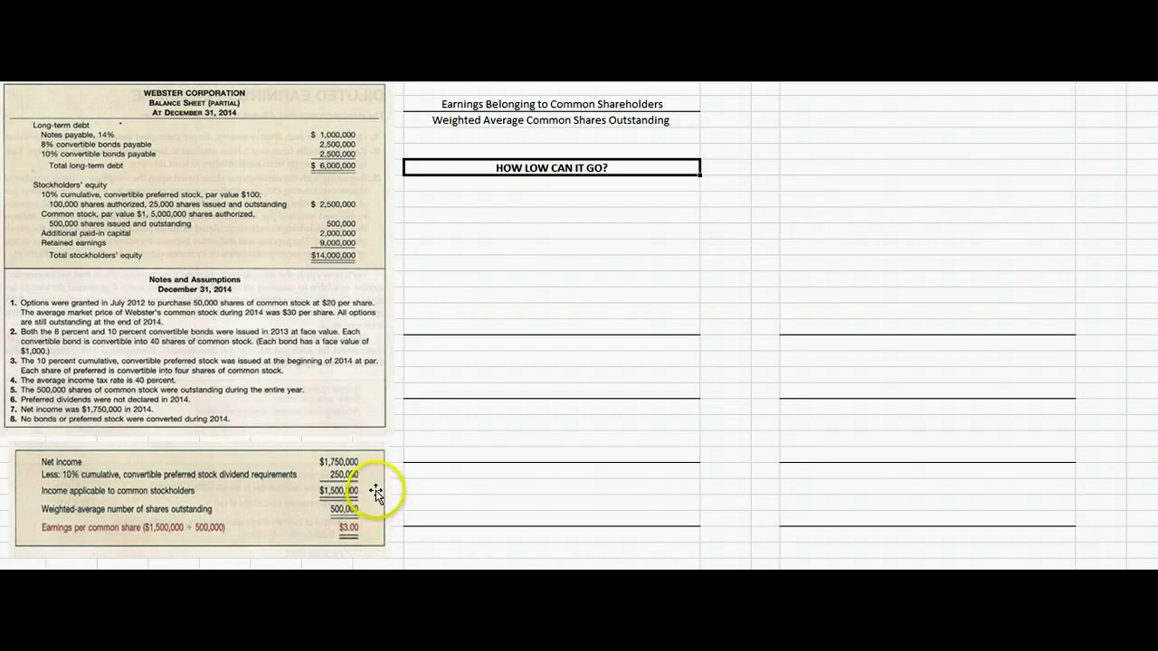
left_click_drag(481, 195, 495, 281)
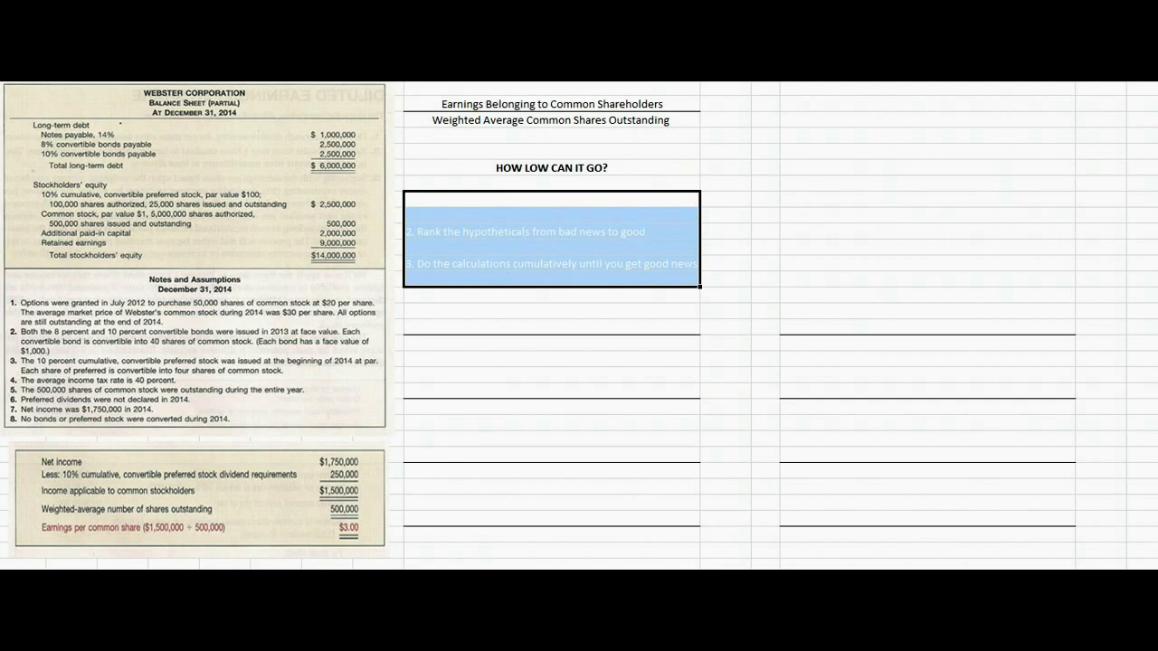
left_click(454, 199)
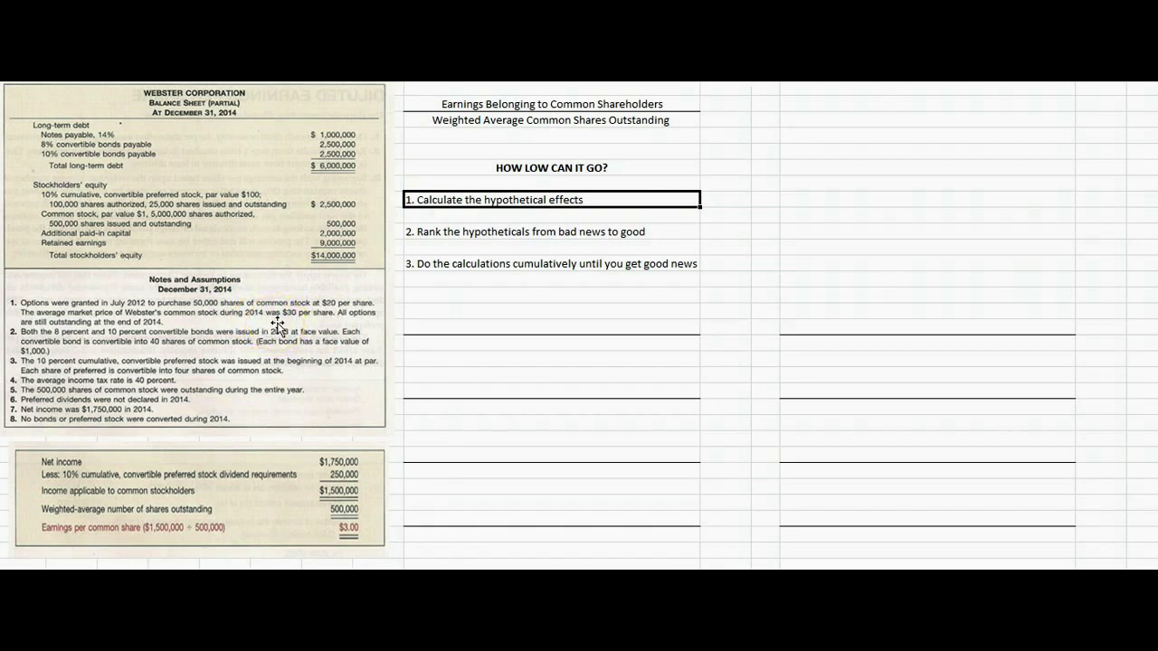
left_click(411, 231)
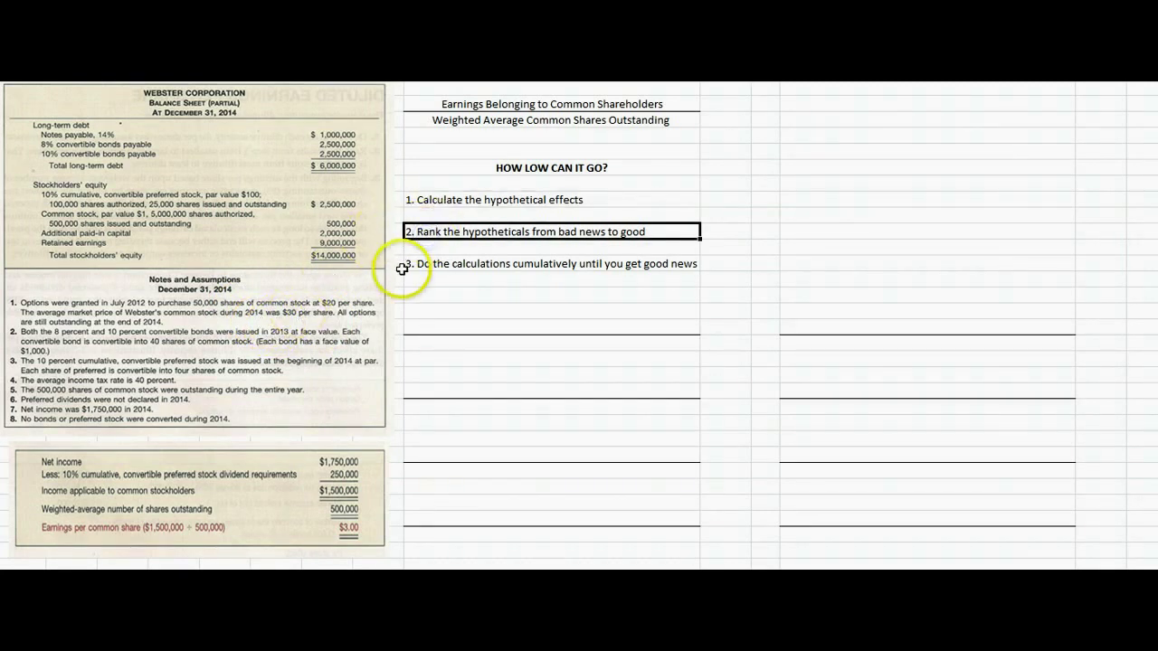
left_click(414, 263)
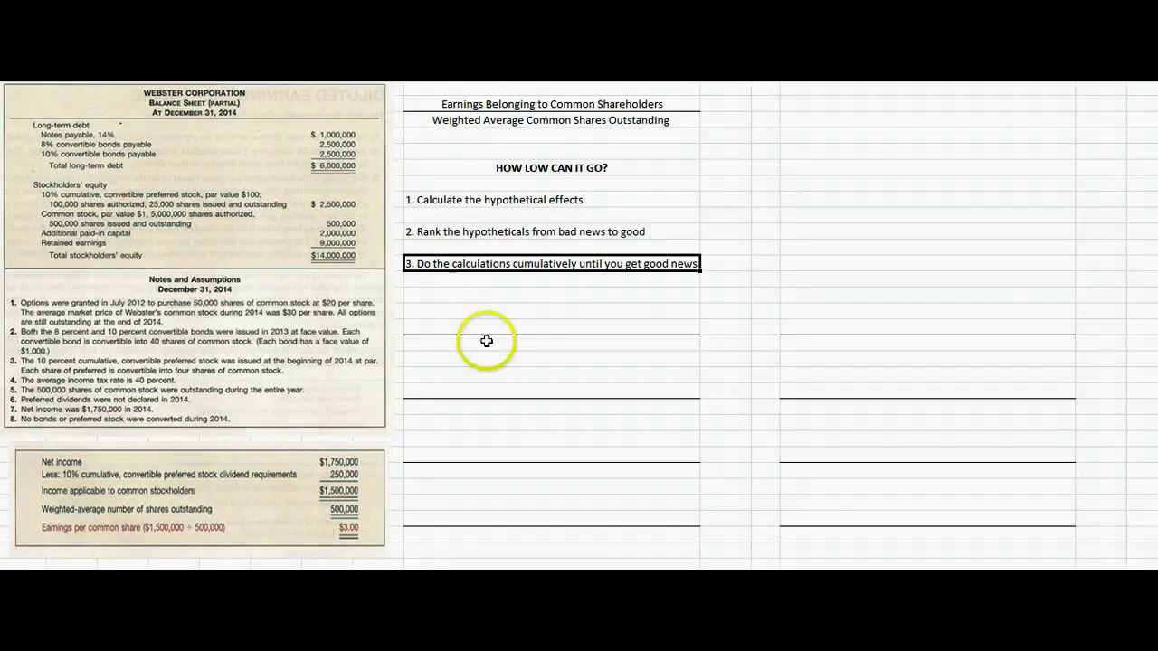
left_click(516, 327)
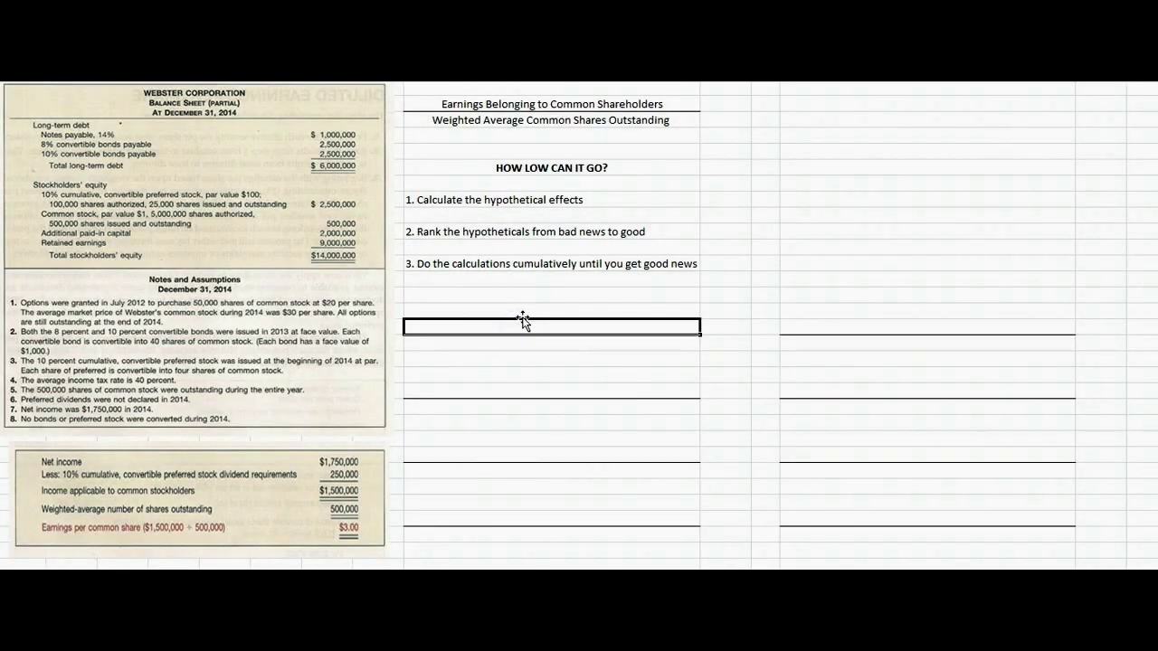
Add an Options heading under the steps with $0 as its earnings effect.
left_click_drag(528, 311, 503, 297)
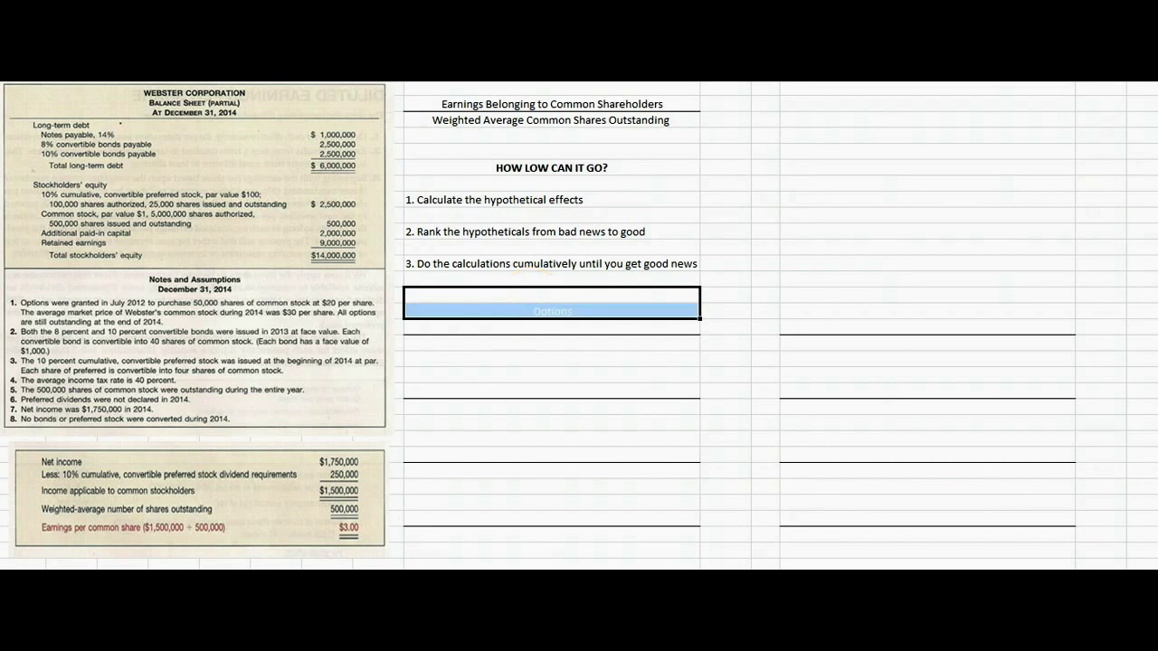
left_click(366, 302)
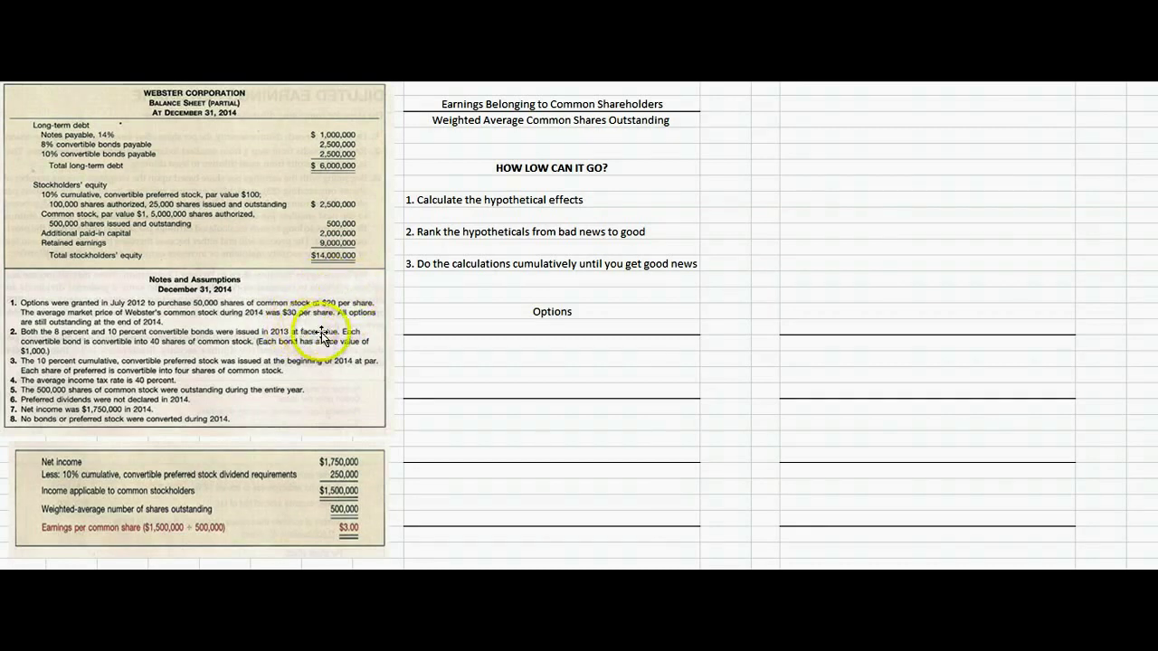
left_click(470, 199)
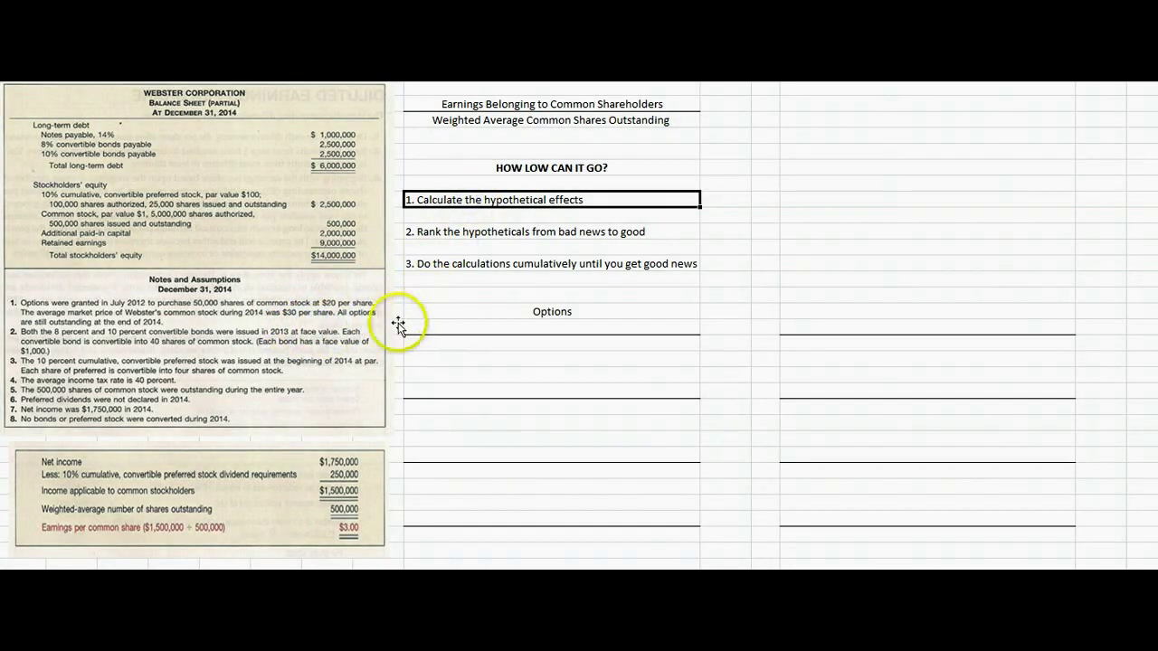
left_click(511, 106)
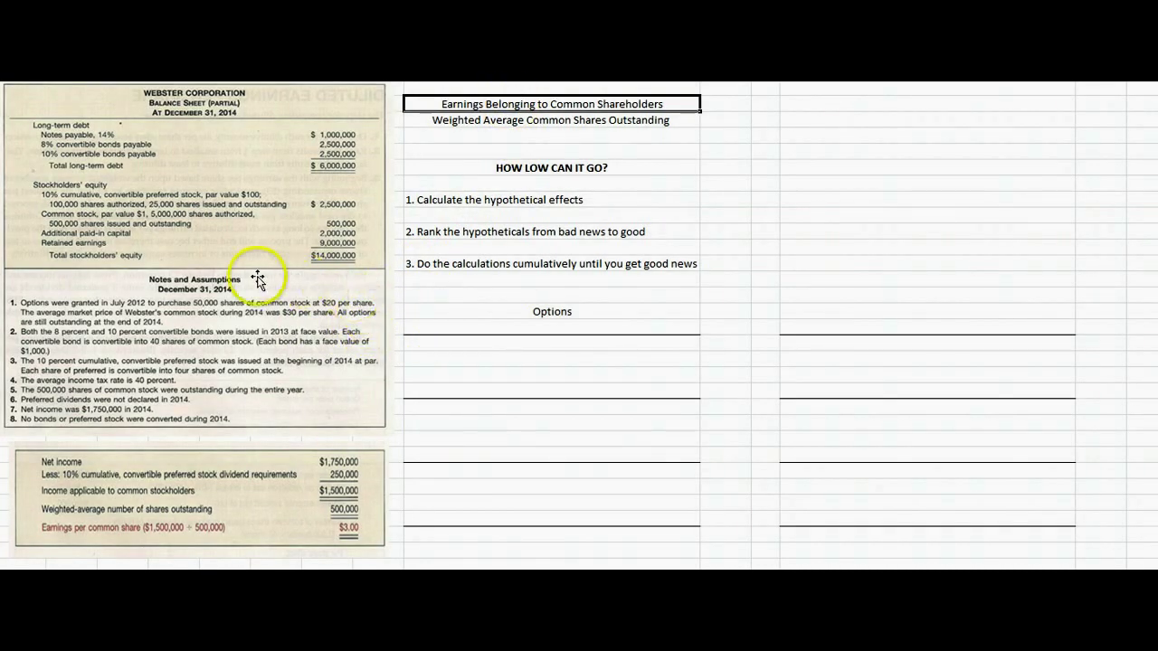
left_click(498, 328)
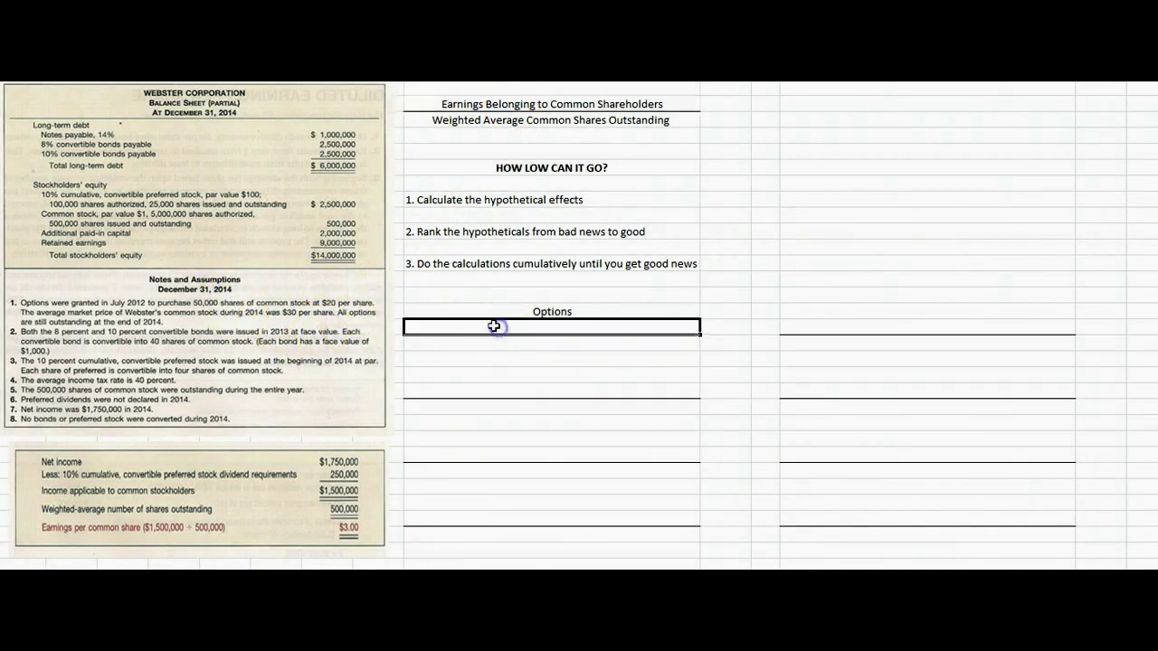
type("0")
key("ctrl+Return")
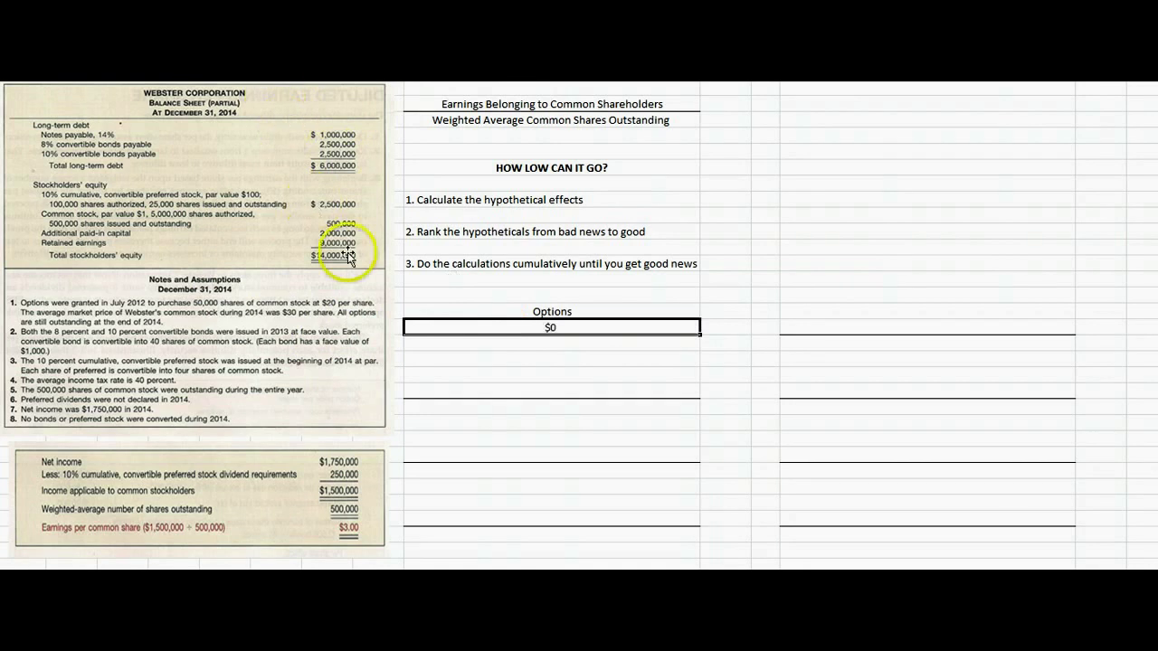
left_click(450, 340)
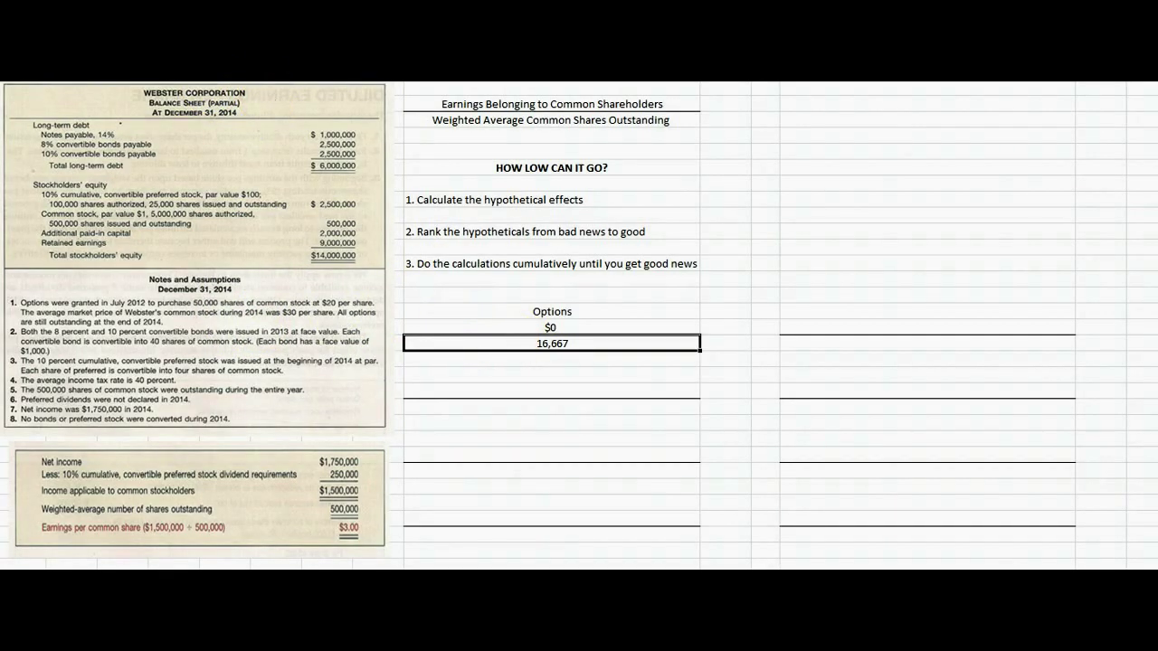
key("F2")
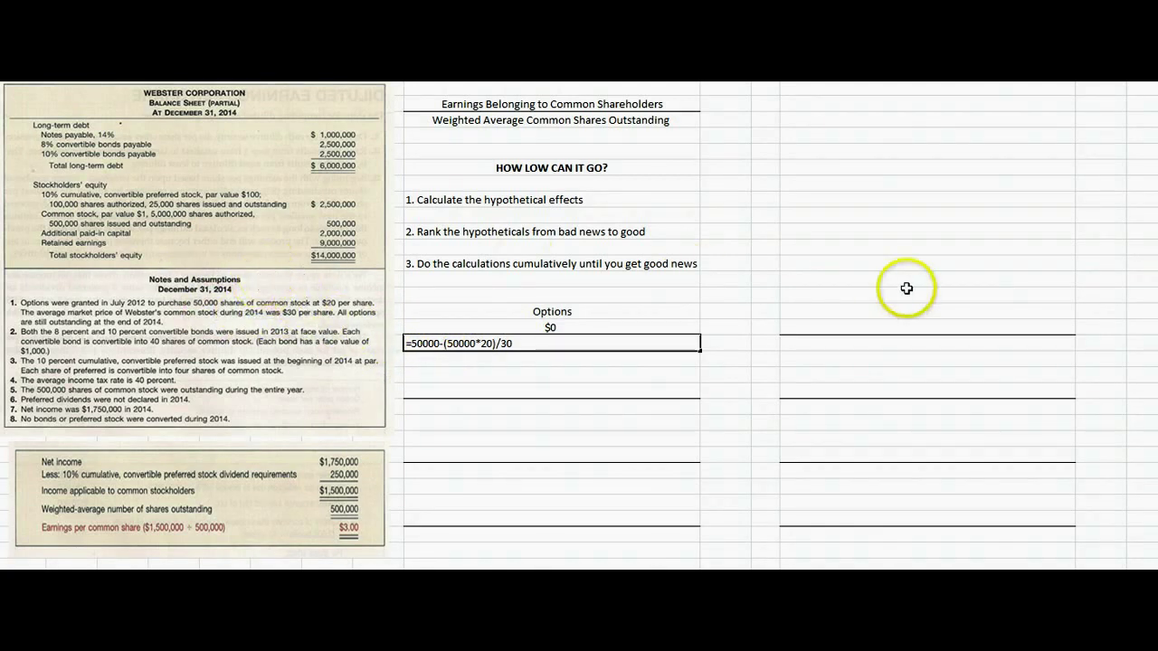
key("Return")
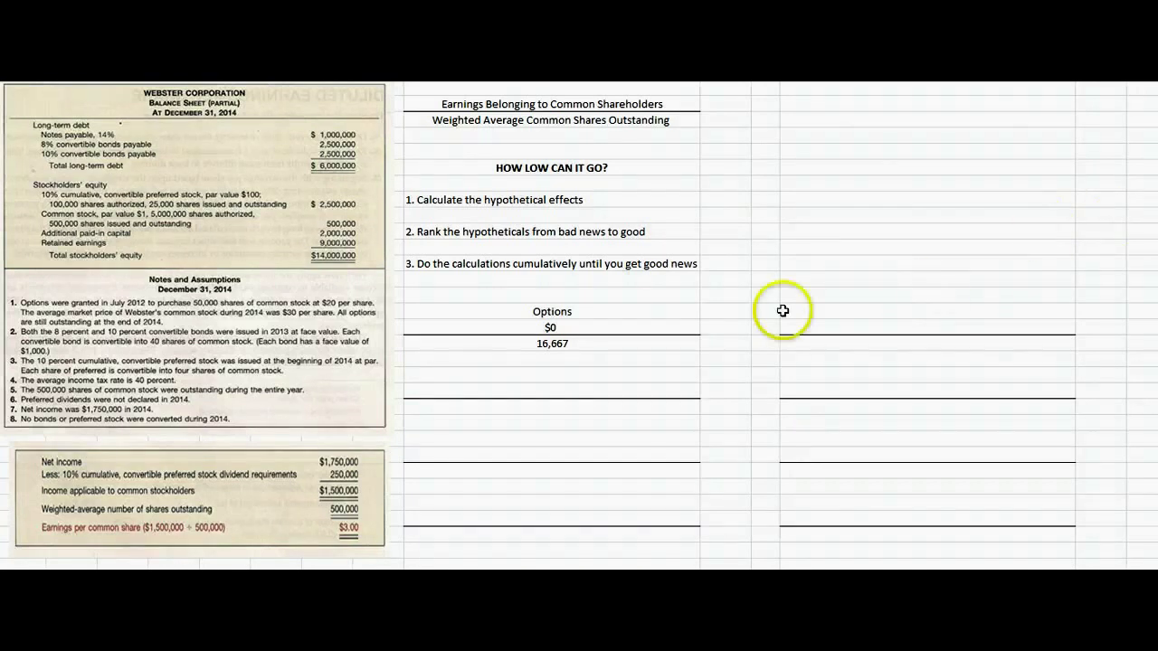
left_click(716, 325)
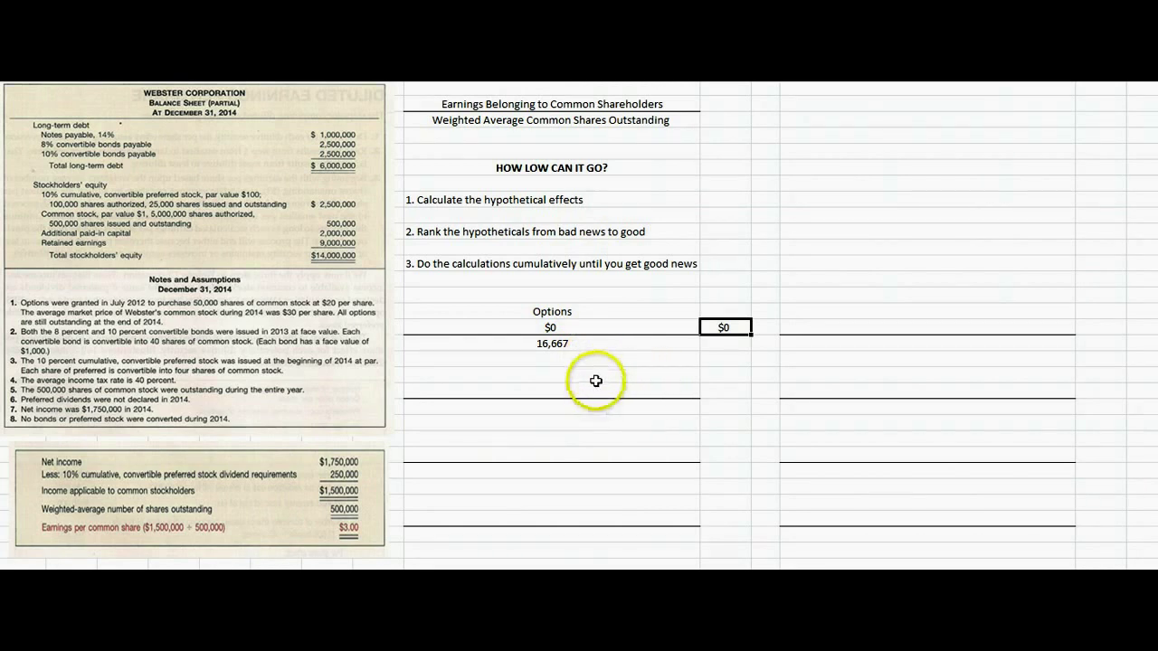
left_click(557, 390)
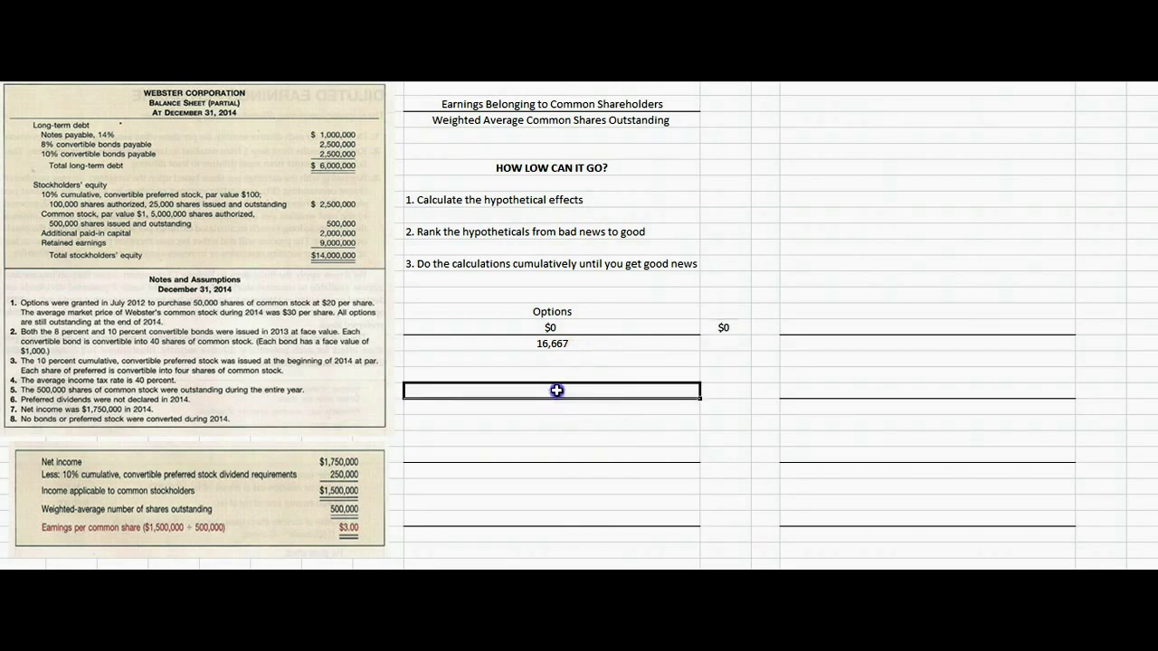
Enter the 8% Convertible Bonds after-tax interest of $120,000.
left_click_drag(550, 379, 552, 406)
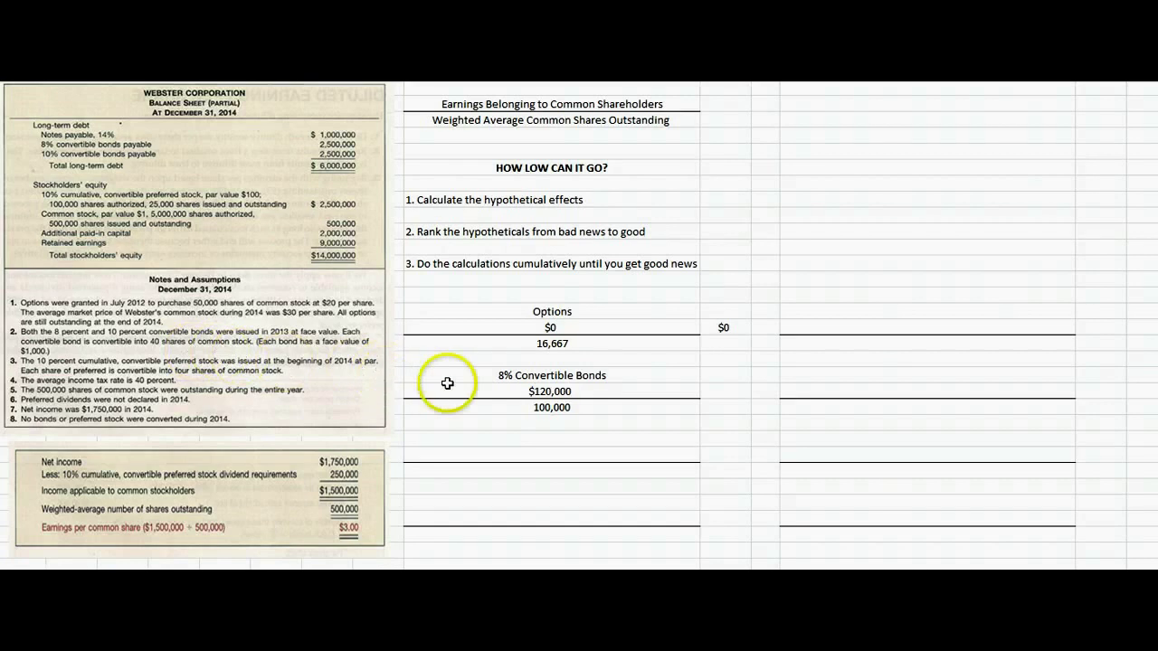
left_click(486, 391)
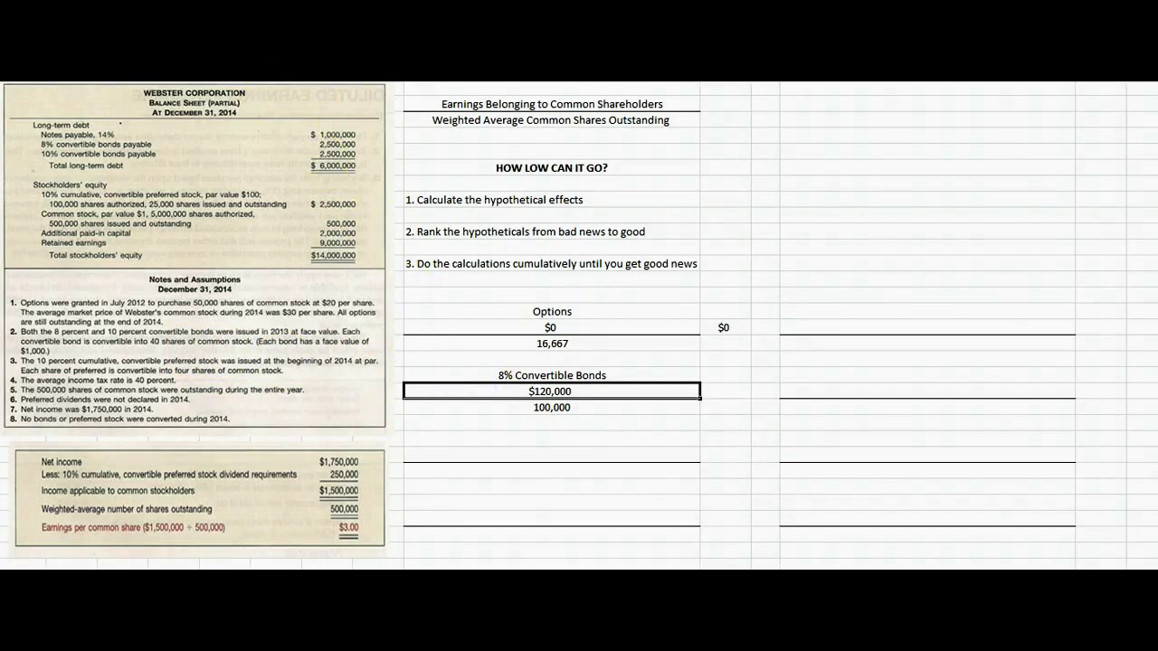
key("F2")
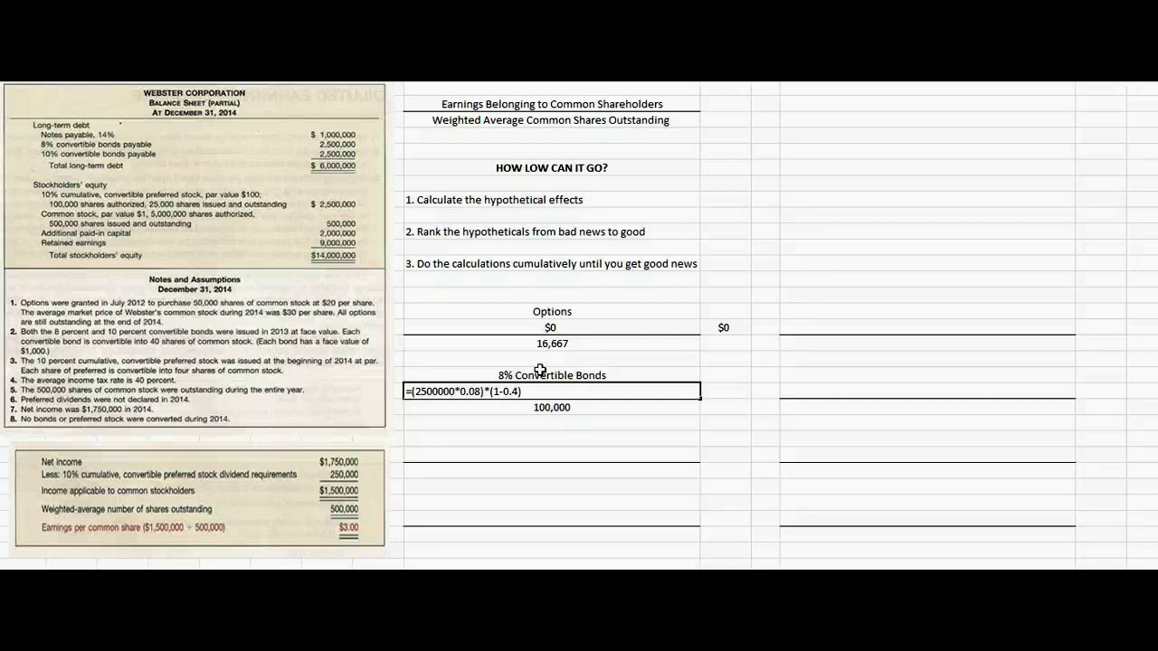
key("Return")
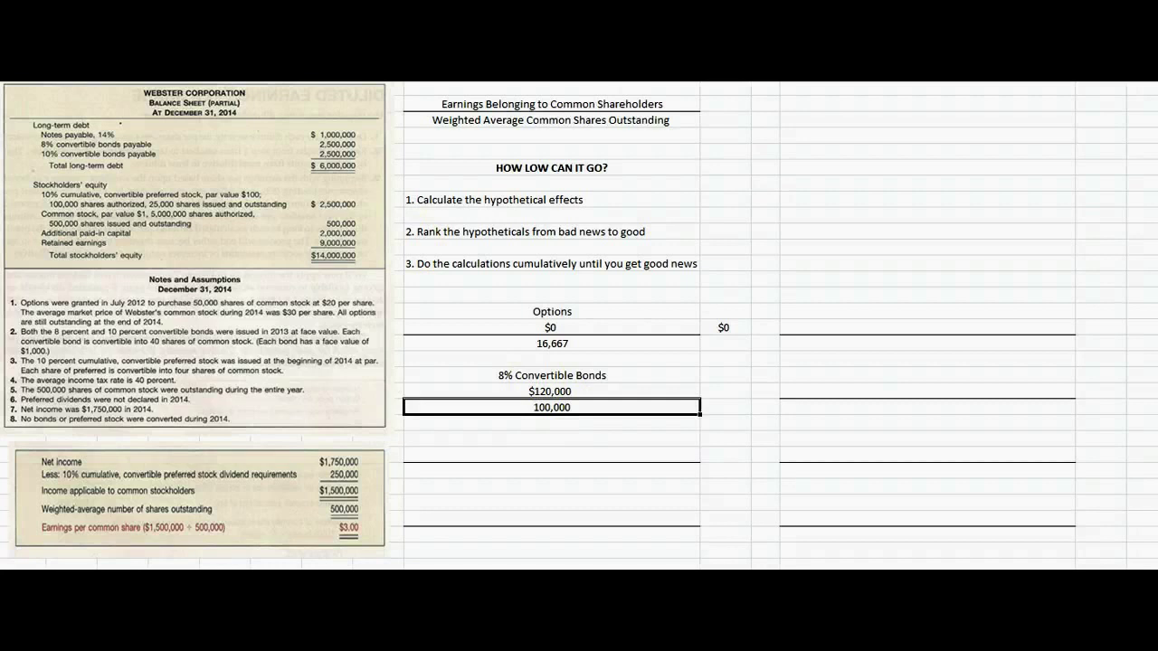
Edit the bonds share formula to =2500000/1000*40, giving 100,000 shares.
key("F2")
left_click(412, 408)
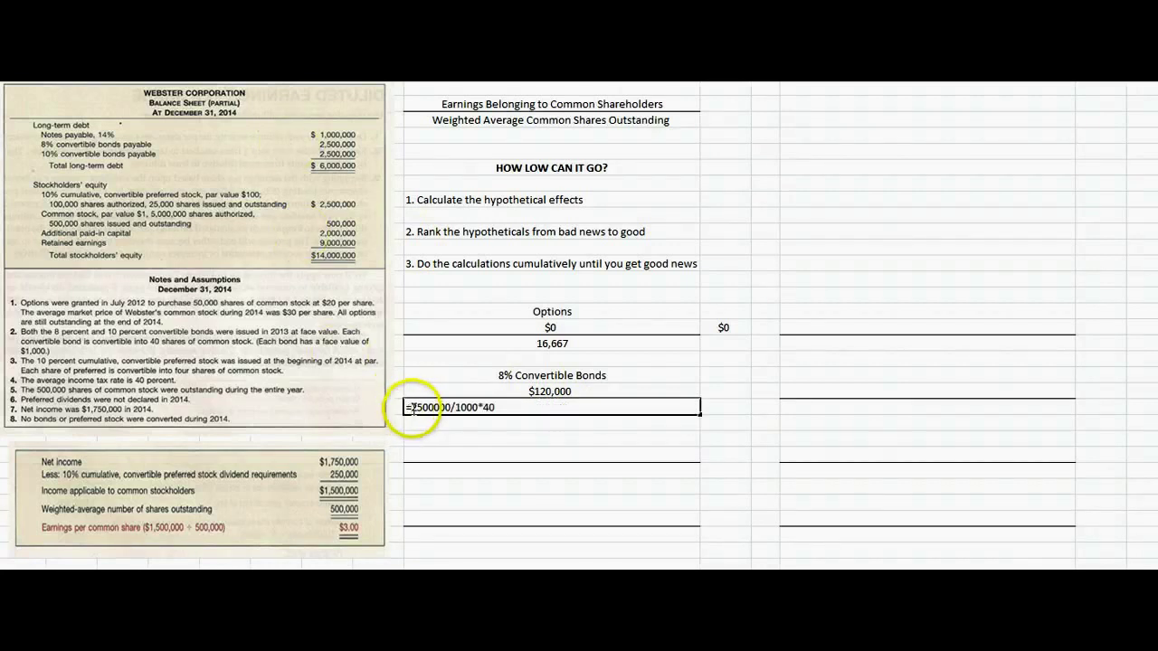
left_click(449, 408)
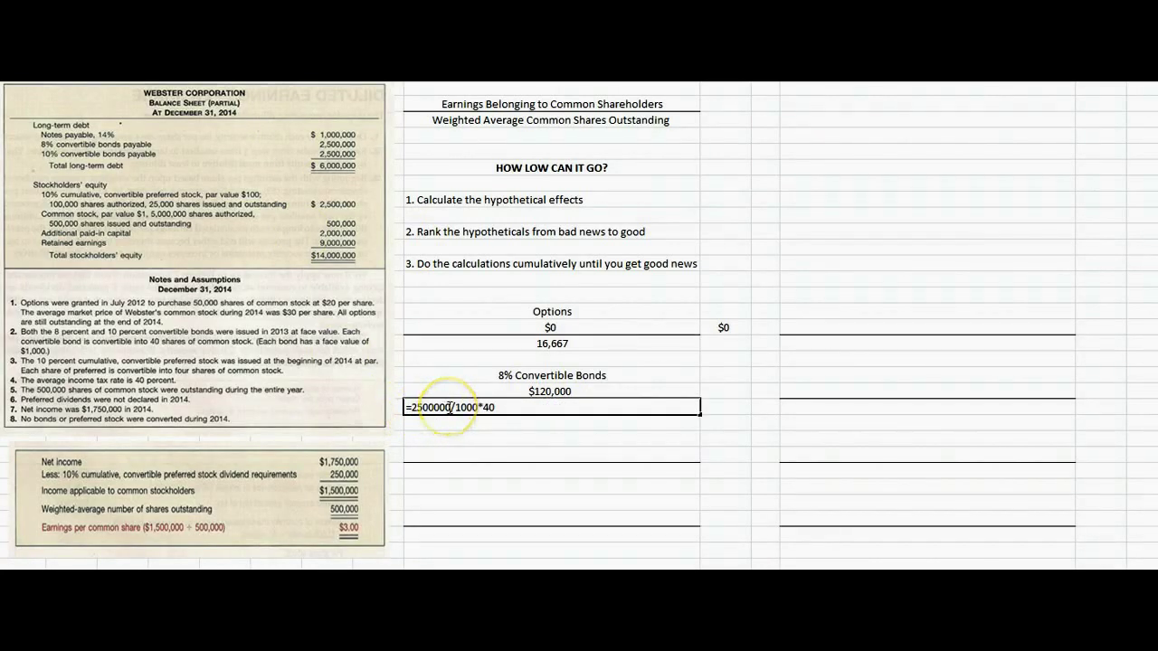
left_click(474, 408)
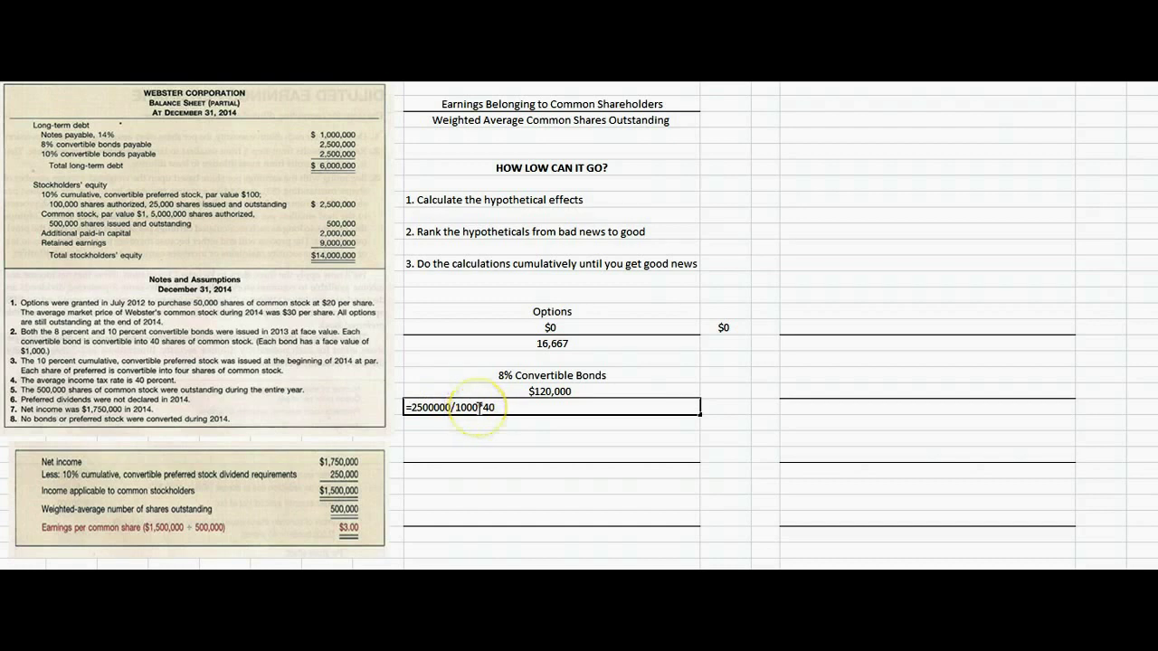
left_click(506, 407)
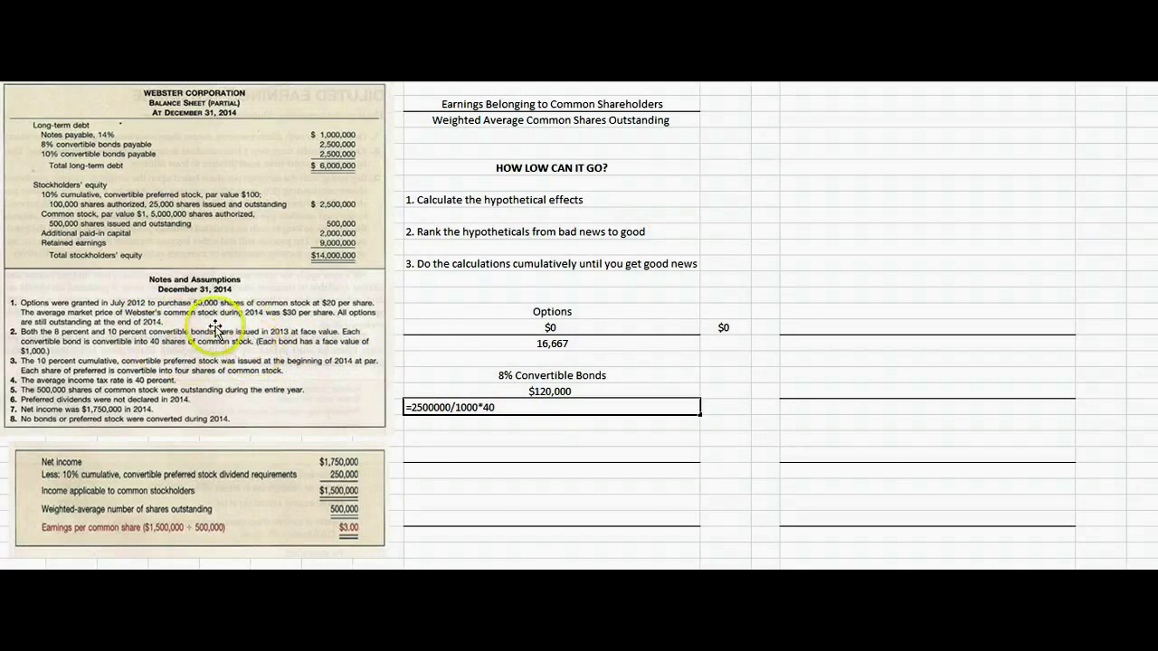
left_click(670, 370)
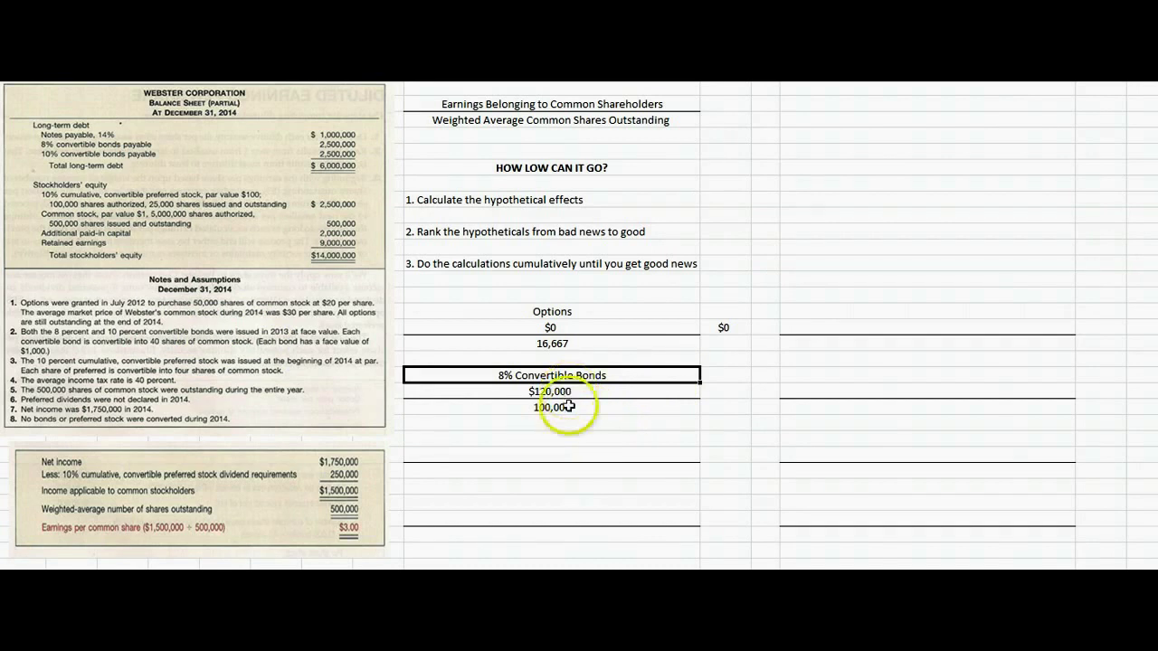
Enter the $1.20 per-share effect beside the $120,000 earnings.
left_click(724, 390)
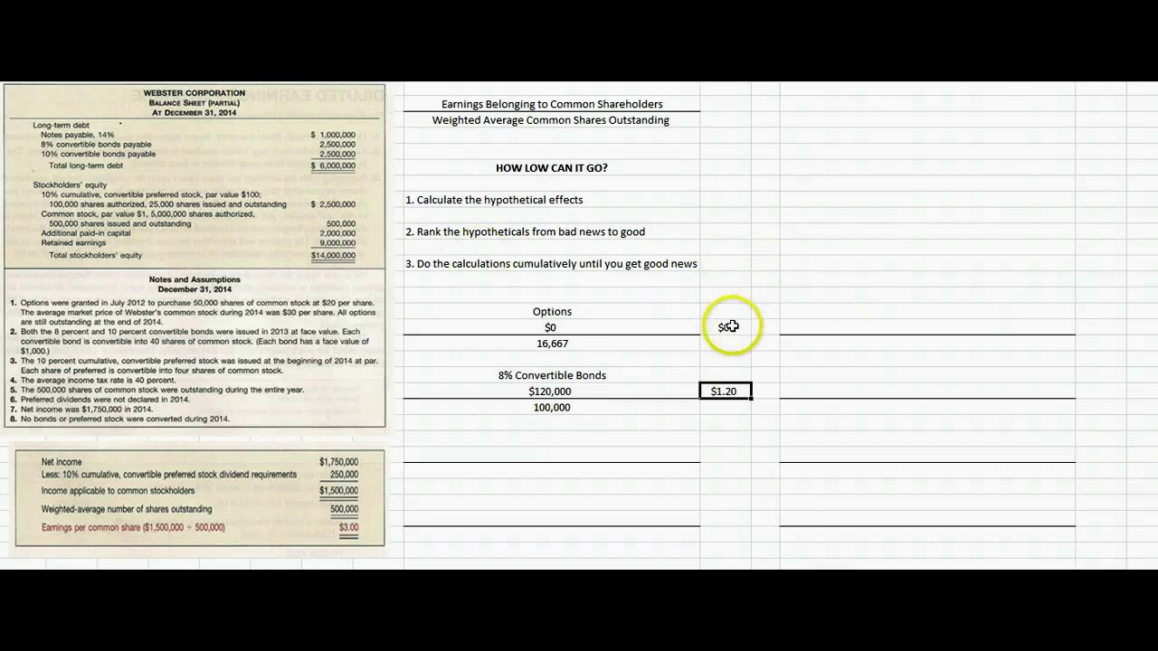
left_click(729, 326)
left_click(733, 391)
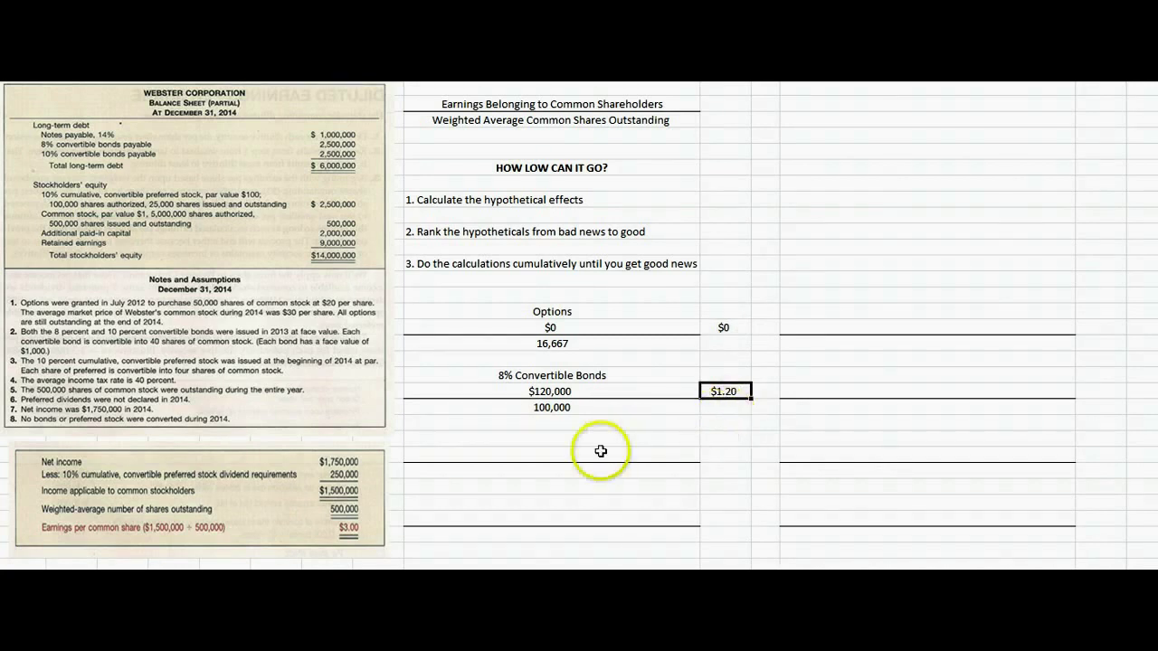
Copy the block down as '10% Convertible Bonds' with earnings =(2500000*0.1)*(1-0.4), giving $150,000.
left_click_drag(543, 438, 561, 466)
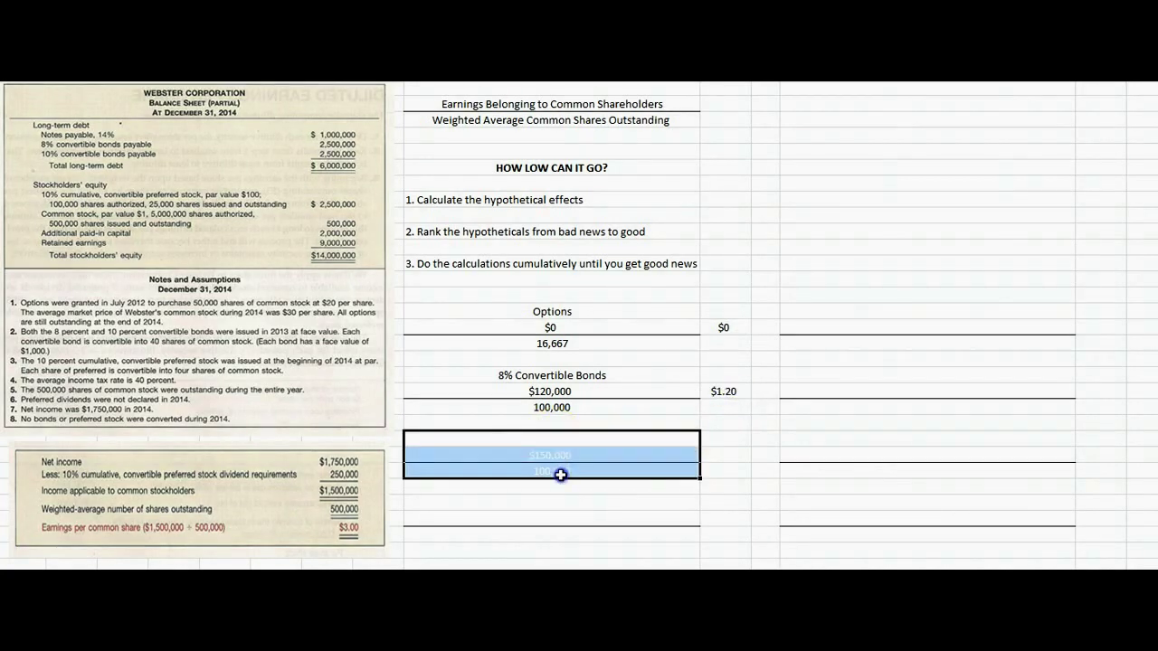
type("10% Convertible Bonds")
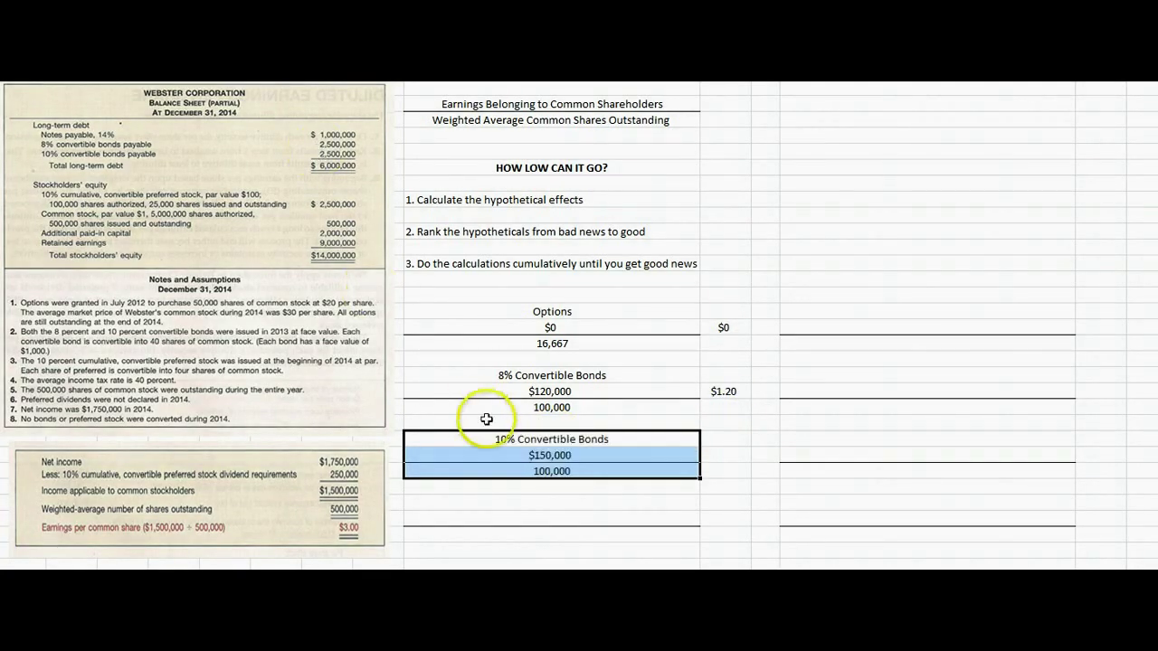
left_click(530, 455)
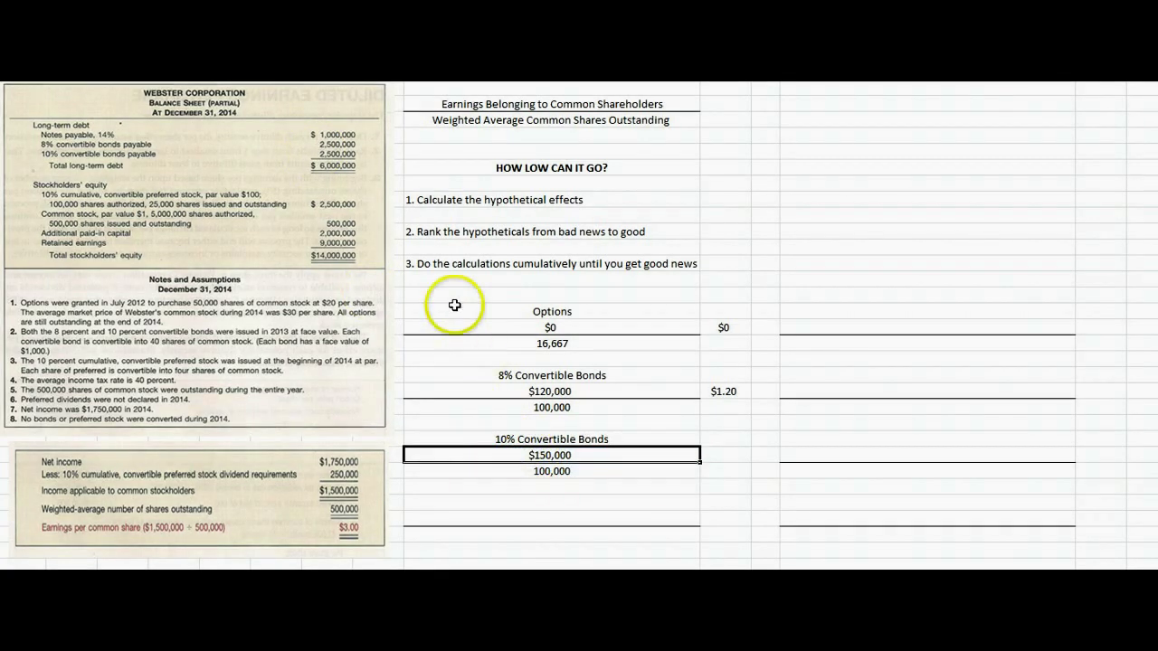
key("F2")
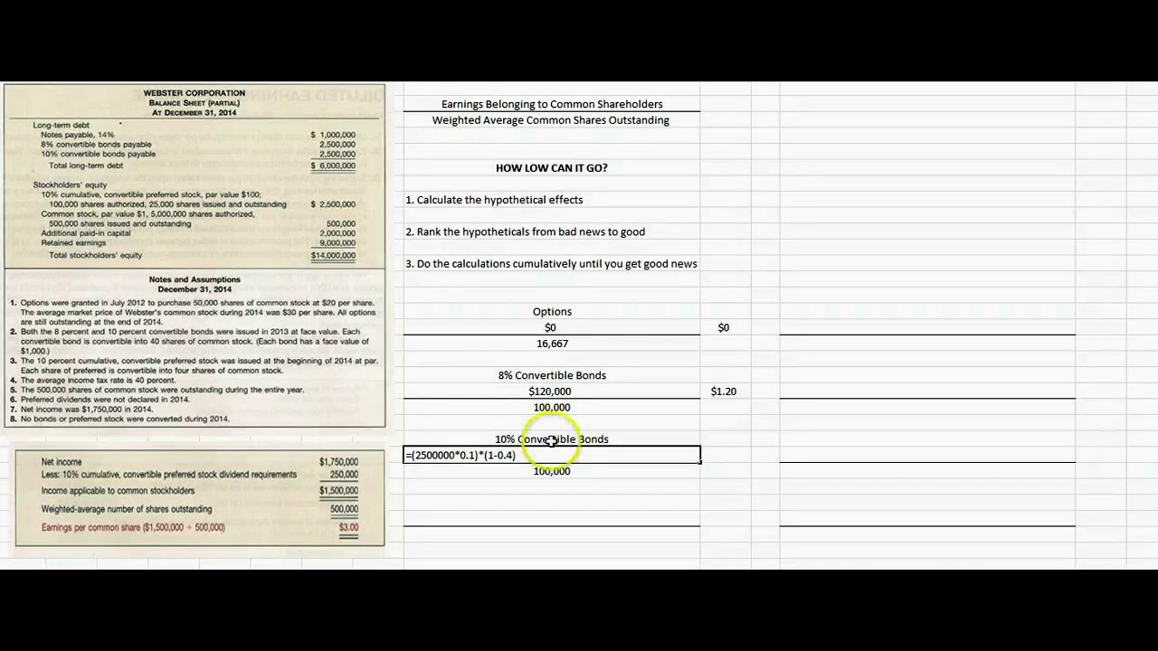
key("Return")
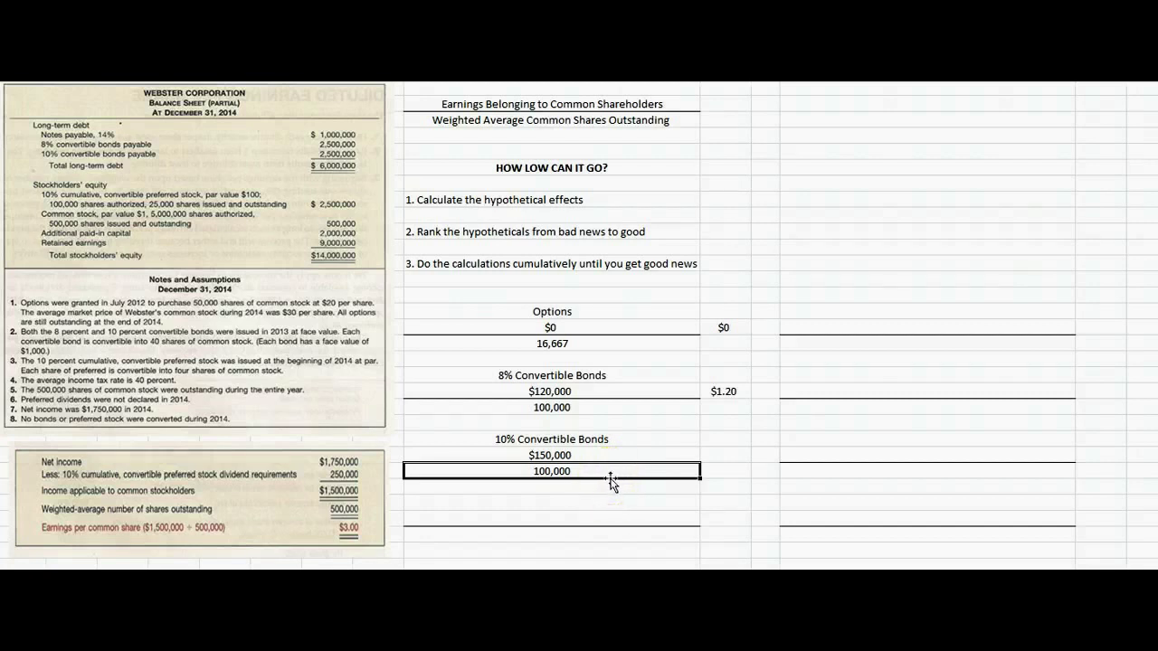
Set its share count to =2500000/1000*40 (100,000) and enter $1.50 per share beside it.
left_click(552, 472)
key("F2")
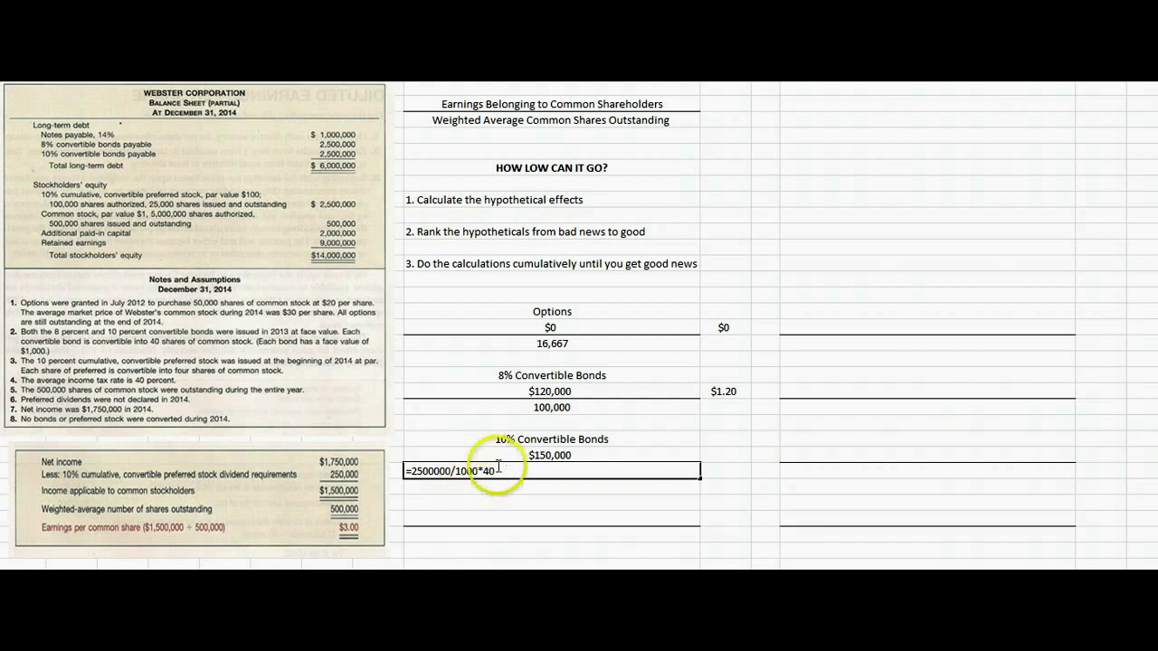
left_click(631, 443)
left_click(589, 471)
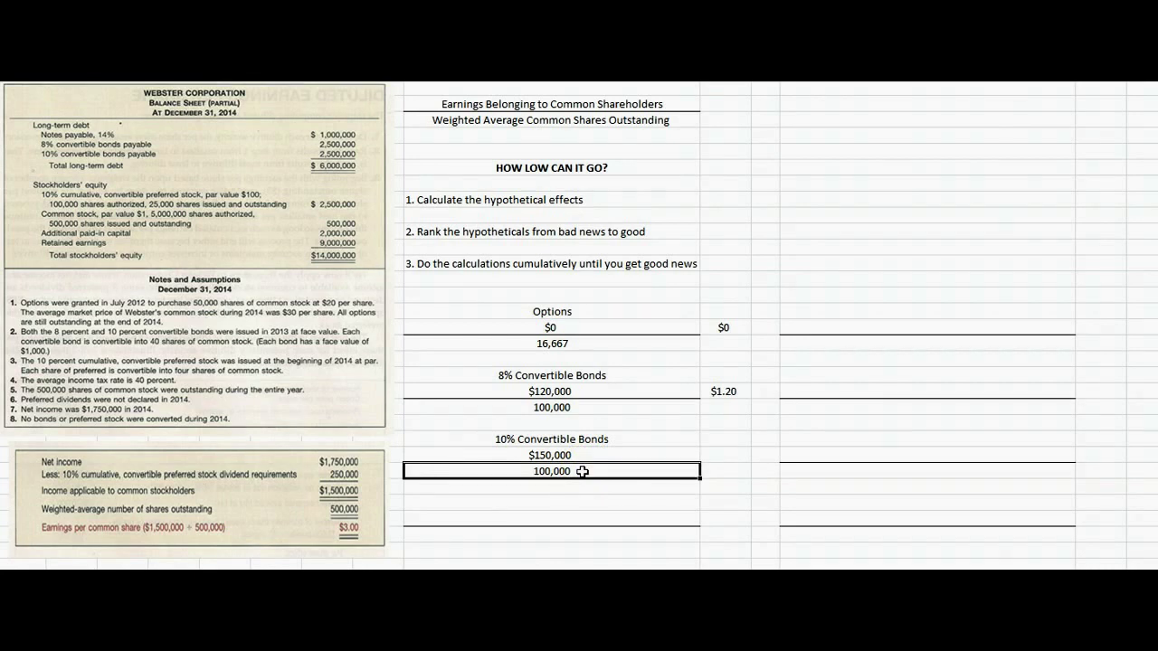
left_click(728, 453)
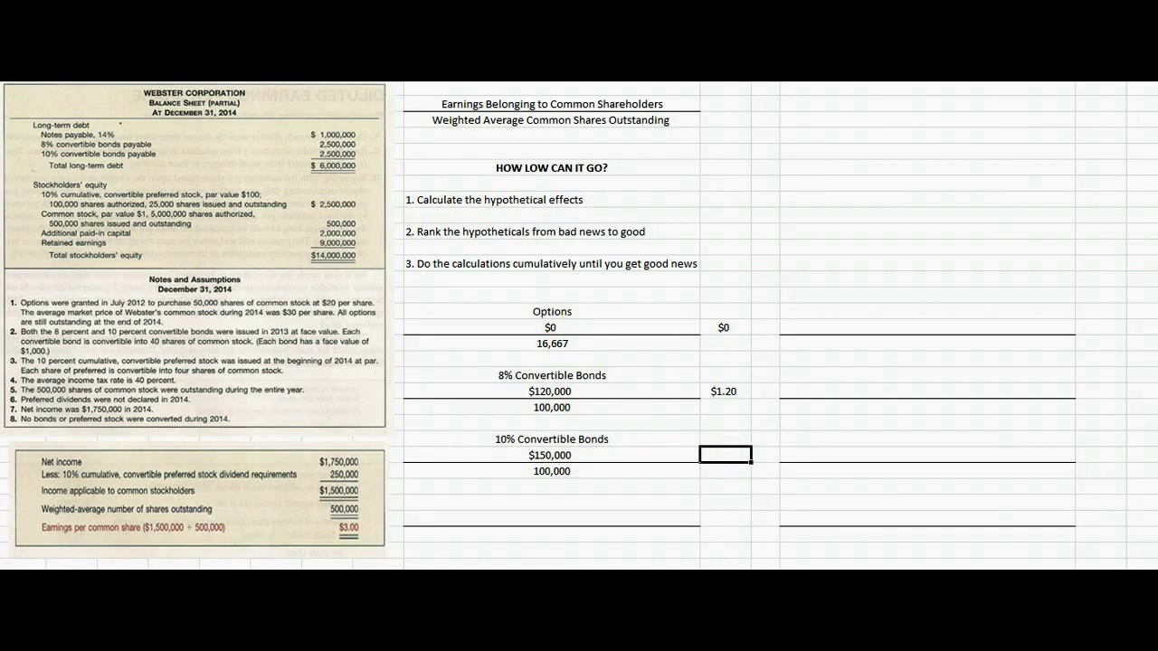
type("$1.50")
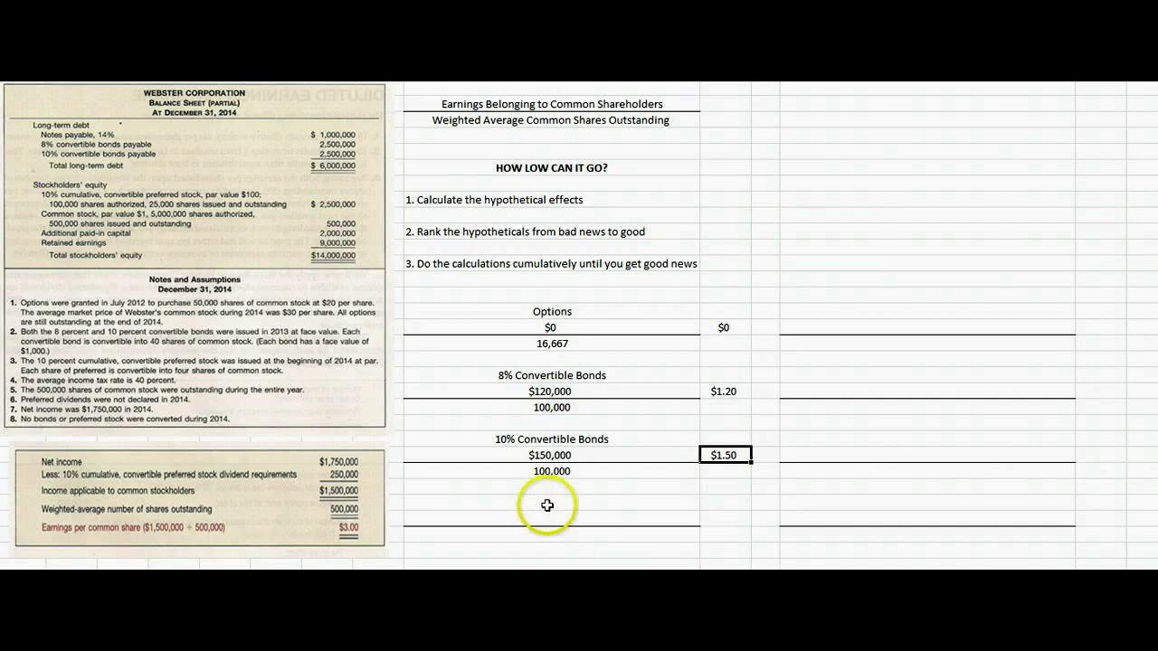
Copy the block down as '10% Preferred Convertible Stock' with =25000*4 giving 100,000 shares.
left_click_drag(548, 503, 555, 546)
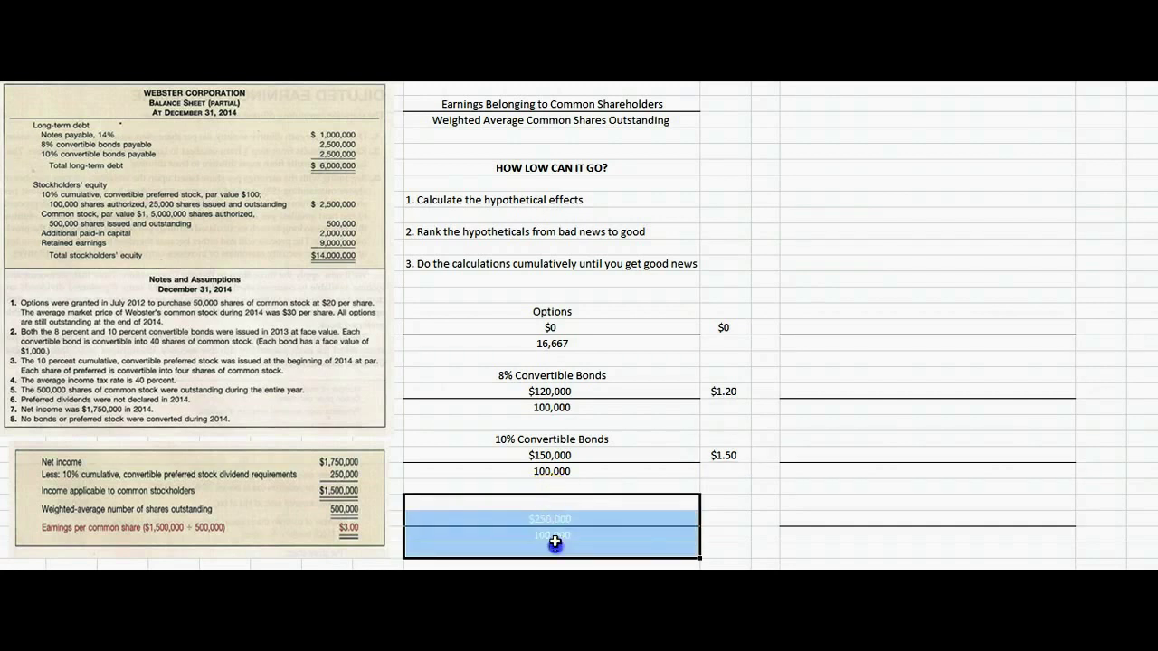
type("10% Preferred Convertible Stock")
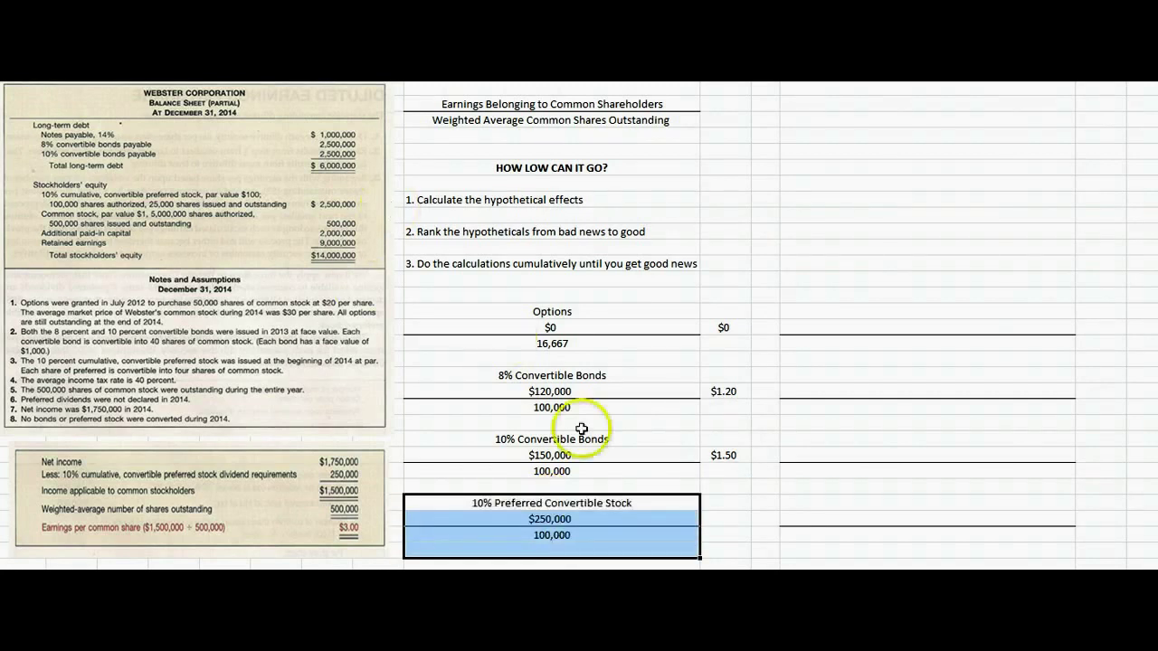
left_click(561, 518)
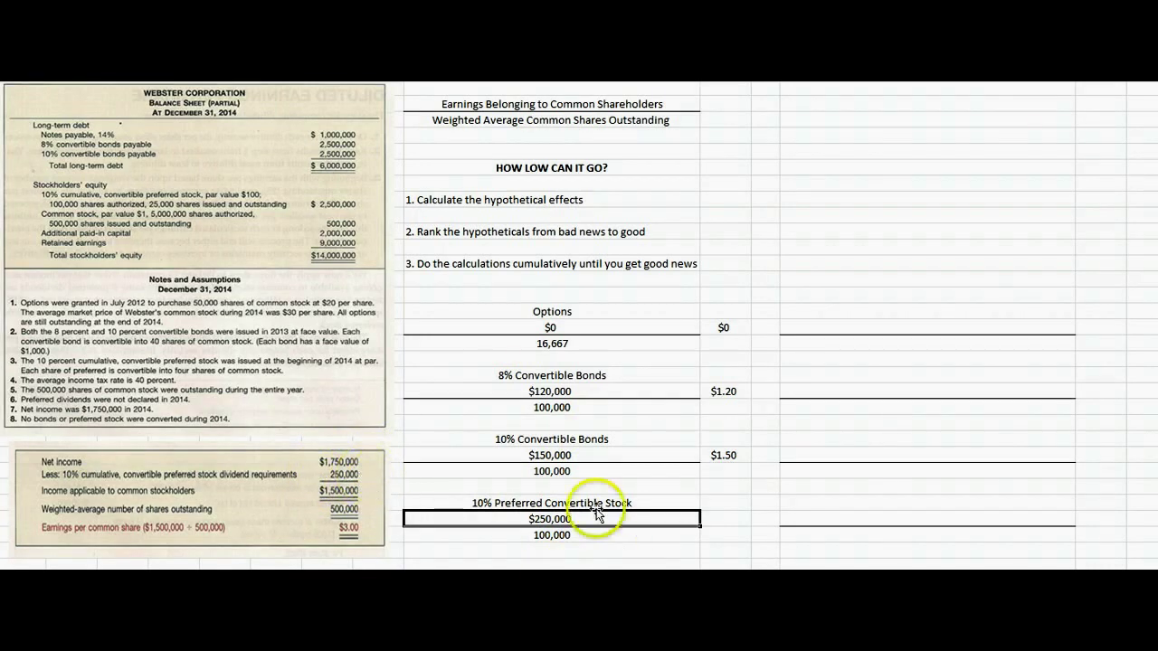
left_click(552, 535)
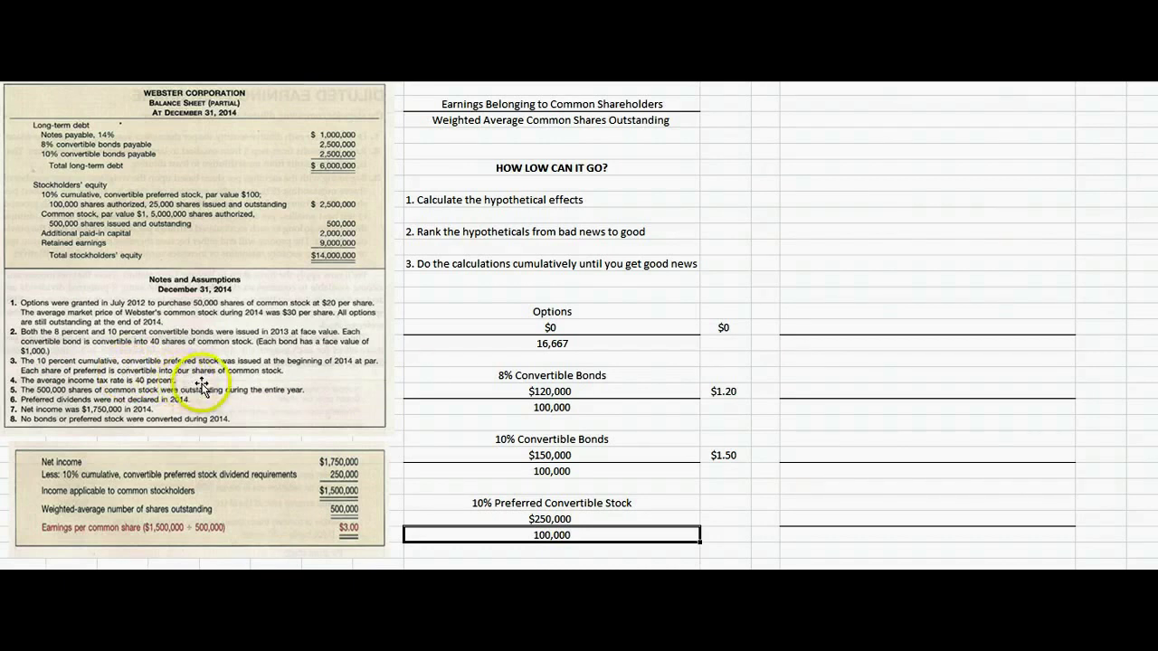
type("=25000*4")
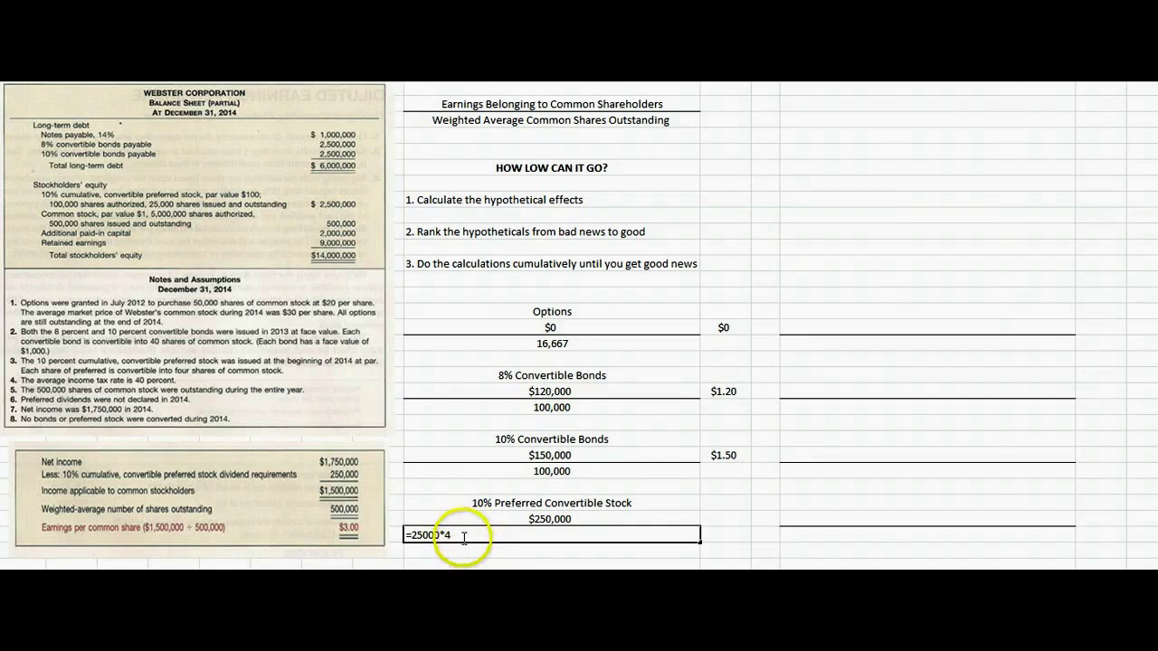
left_click(595, 517)
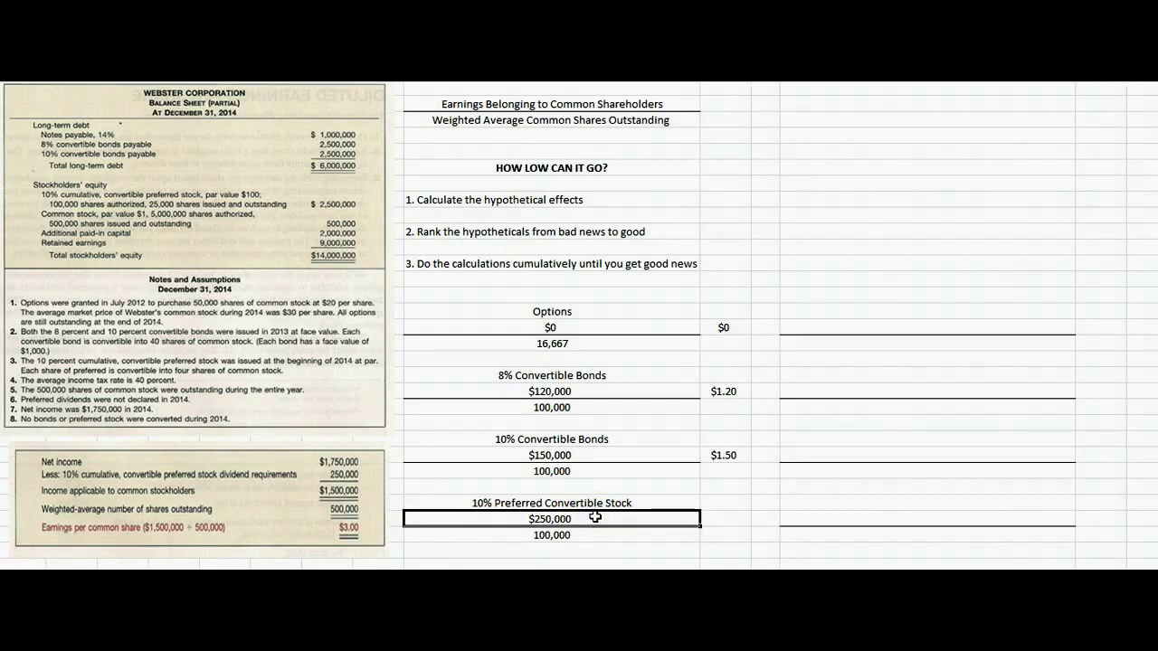
Enter the $2.50 per-share effect ($250,000 / 100,000) beside the preferred stock.
left_click(590, 535)
left_click(727, 503)
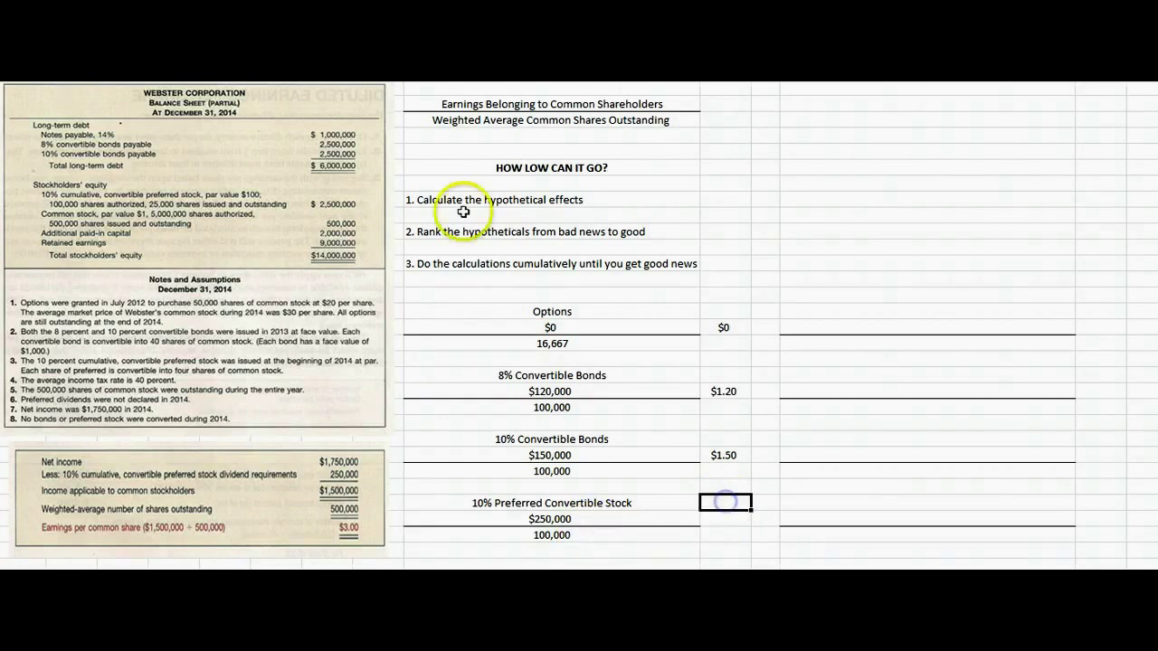
left_click(723, 516)
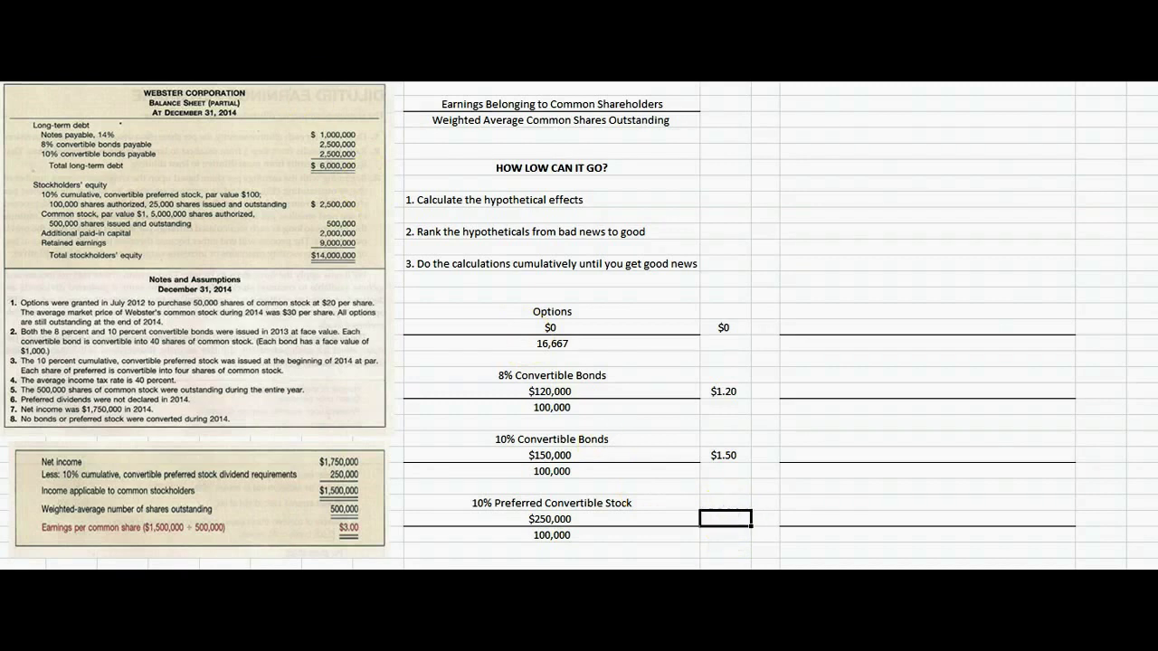
key("Return")
left_click(724, 522)
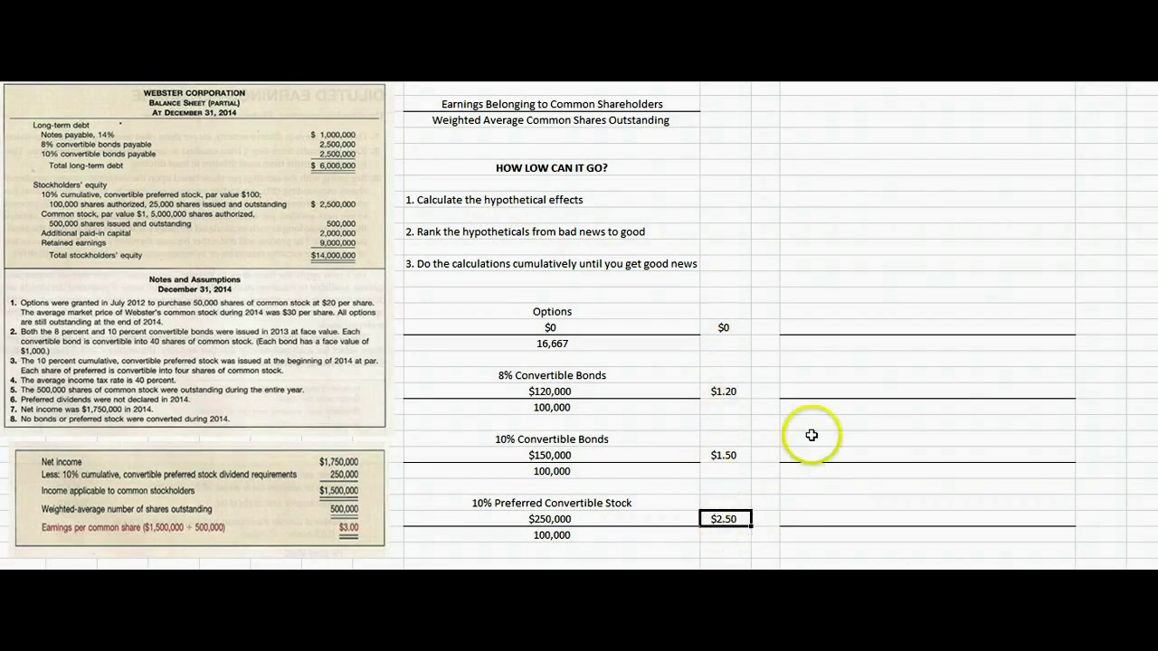
Paste the step 3 heading and the Options block into the cumulative column.
left_click(837, 262)
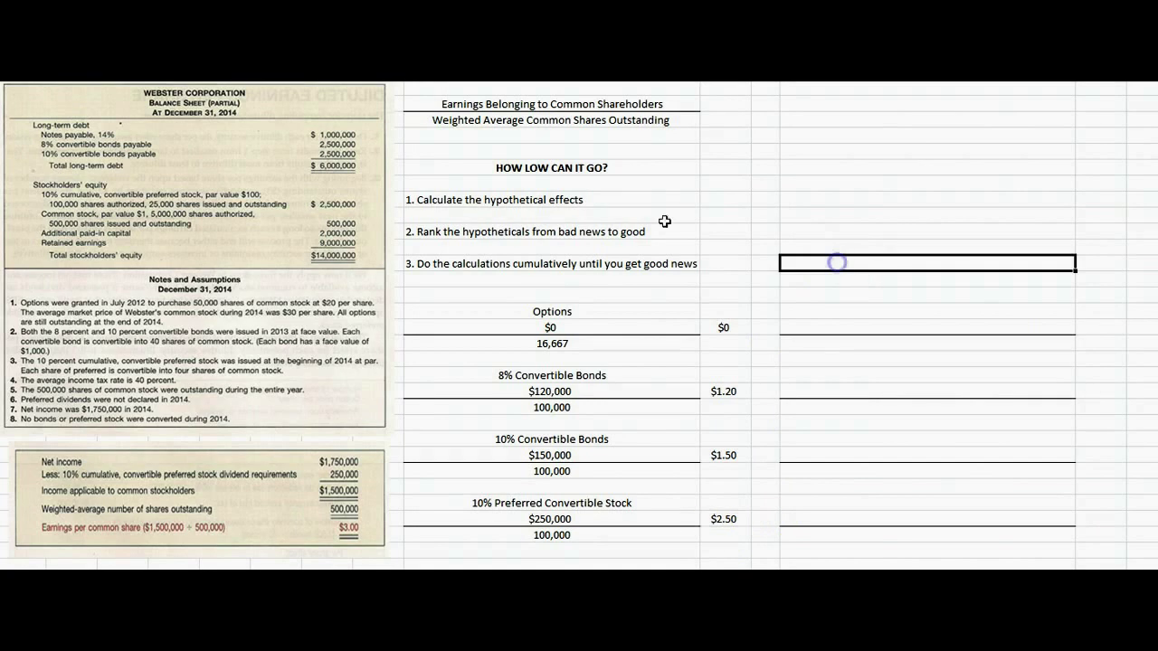
type("3. Do the calculations cumulatively until you get good news")
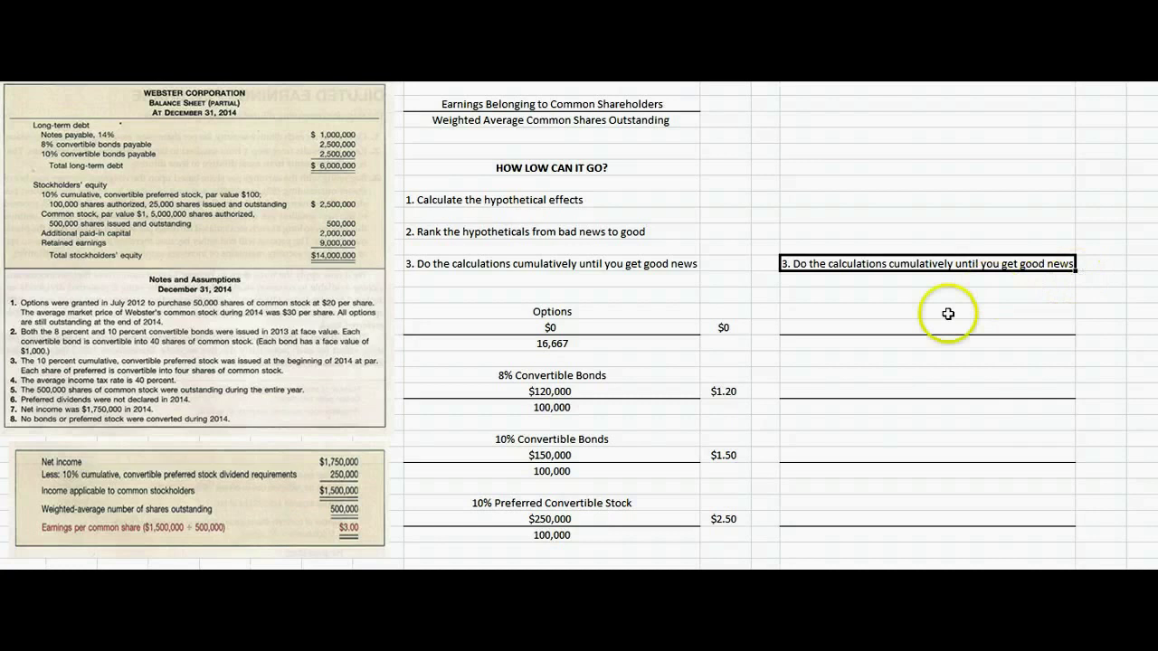
left_click(892, 312)
type("$1,500,000 516,667")
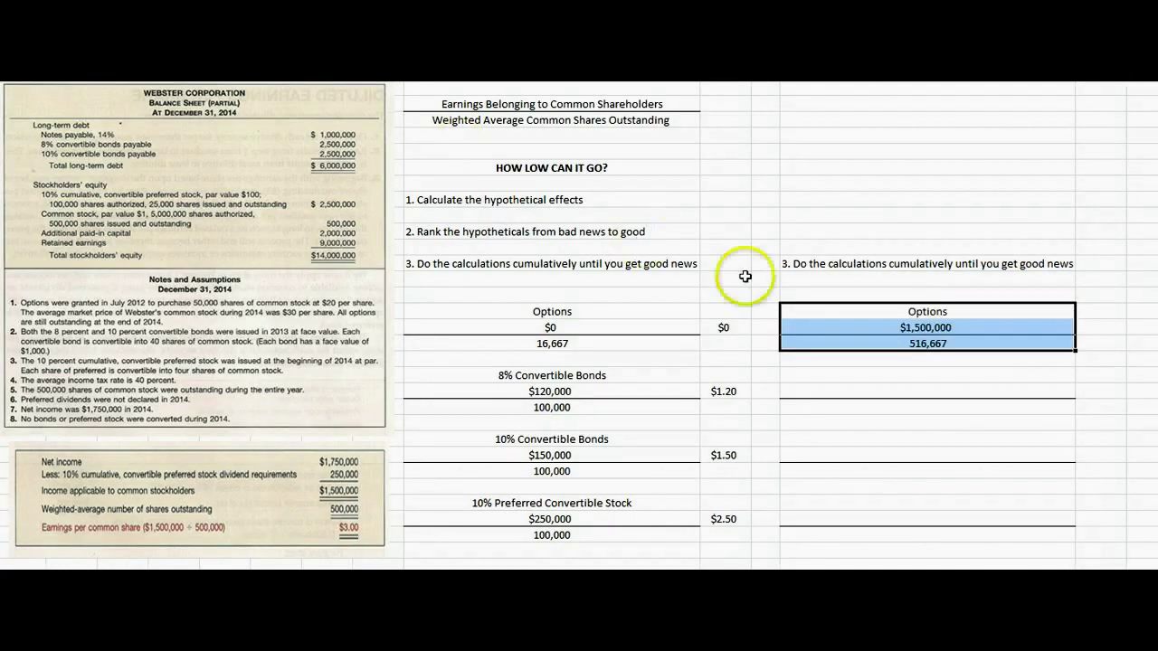
Check the cumulative $1,500,000 earnings and 516,667 shares for a $2.90 Options EPS.
left_click(856, 325)
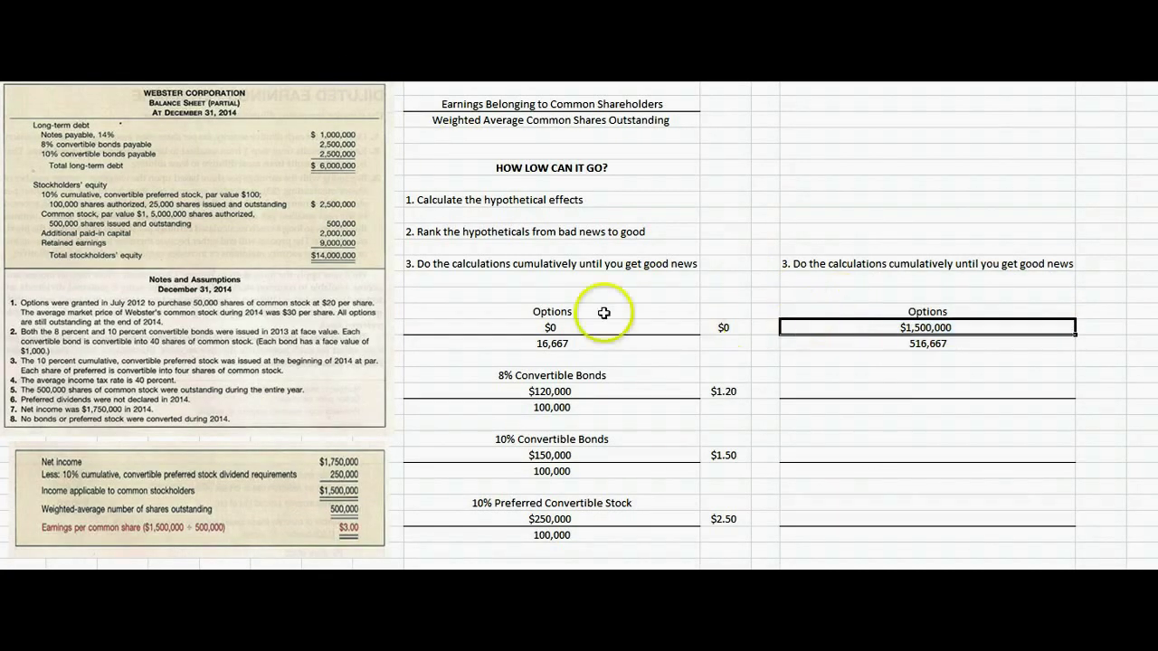
left_click(330, 497)
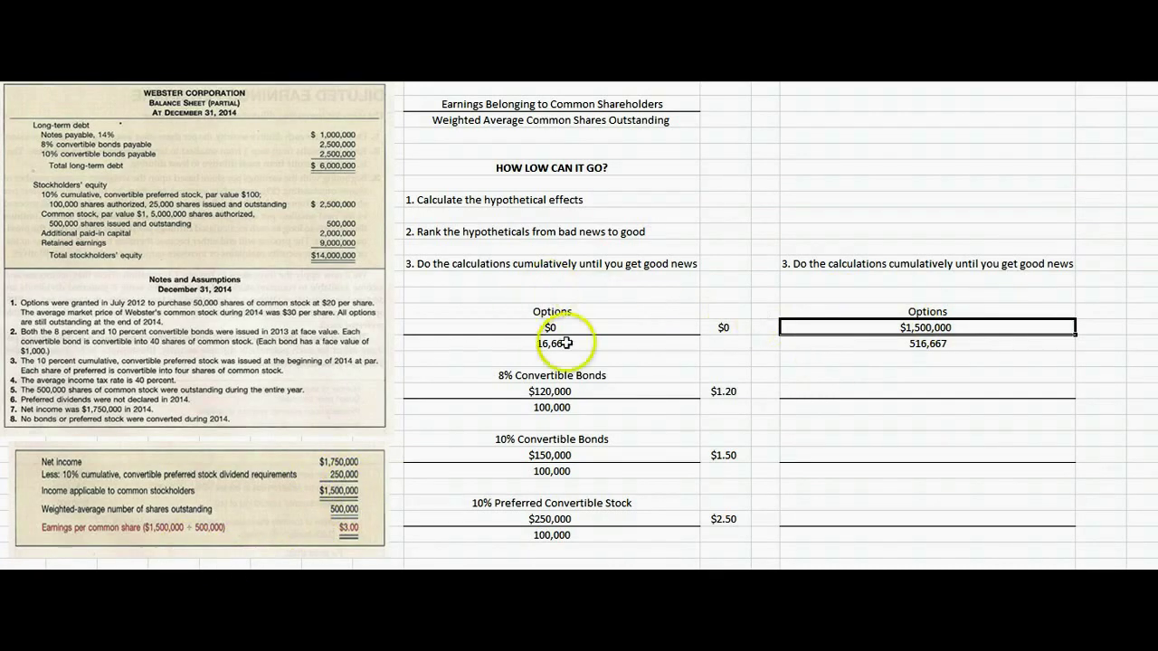
left_click(945, 342)
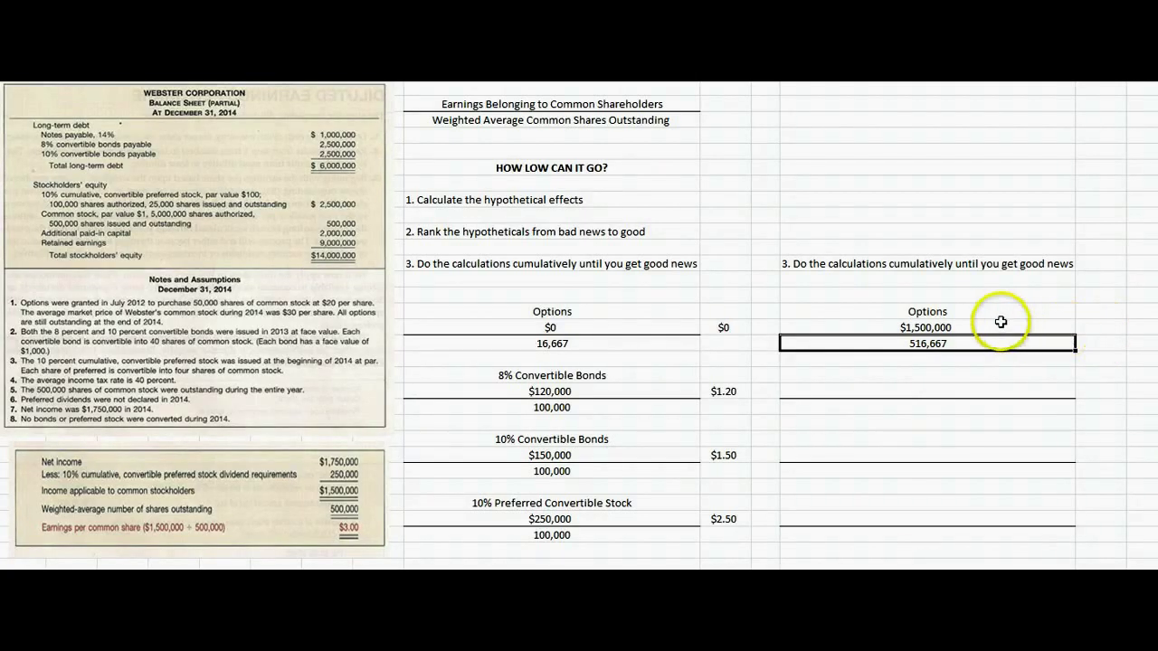
left_click(929, 328)
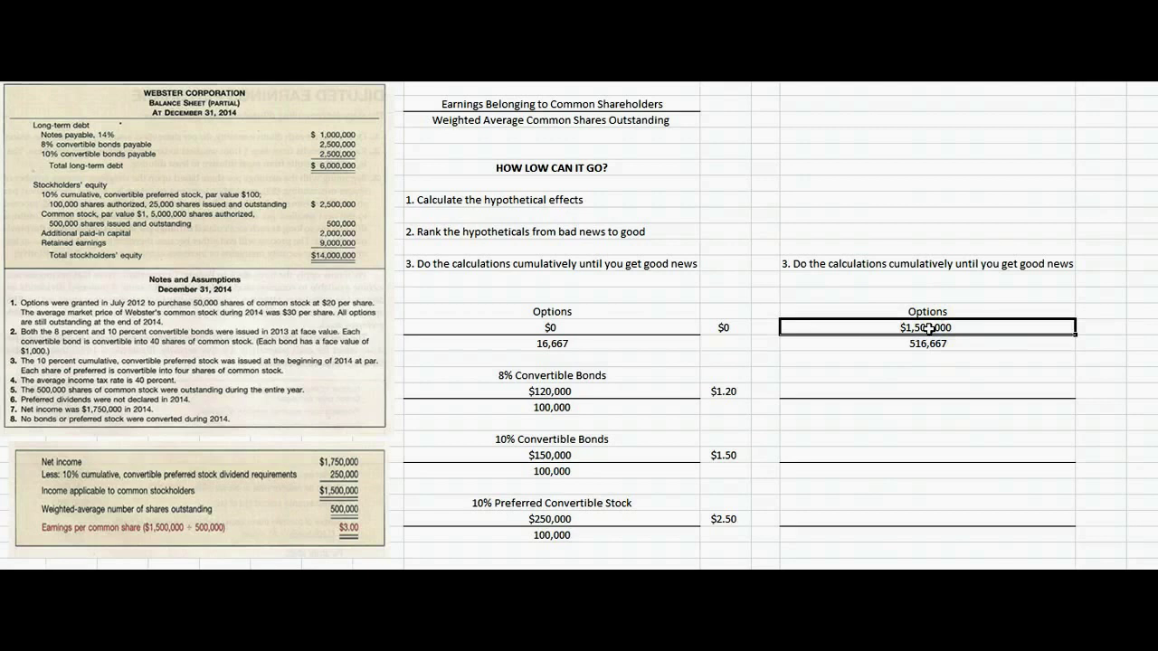
left_click(933, 343)
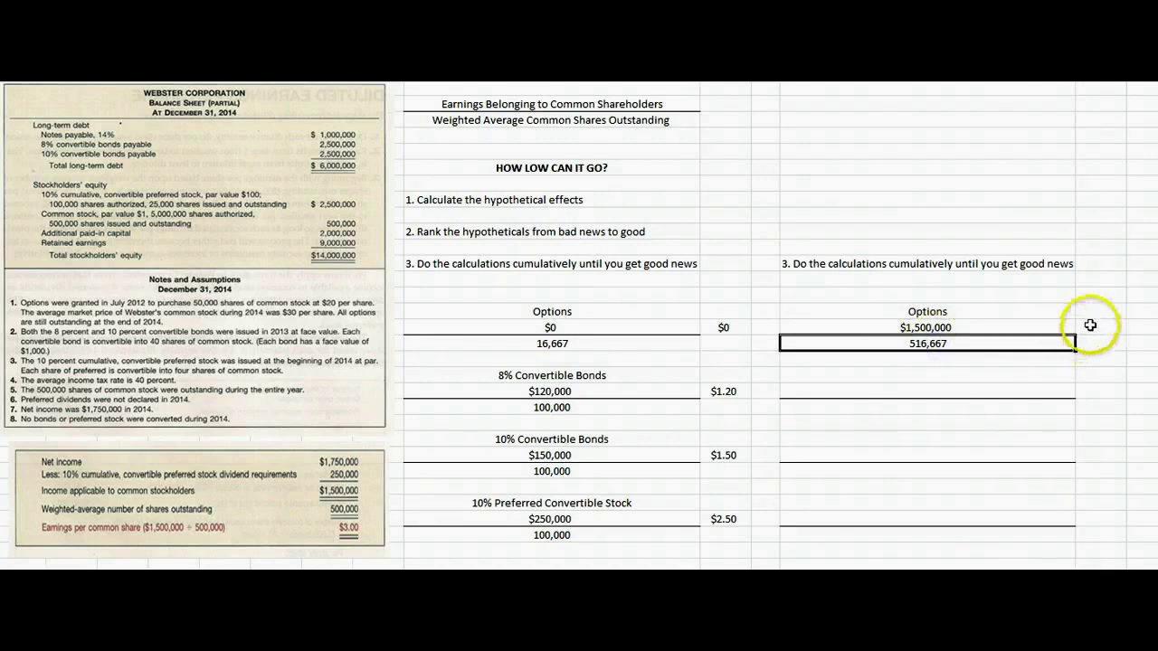
left_click(1094, 327)
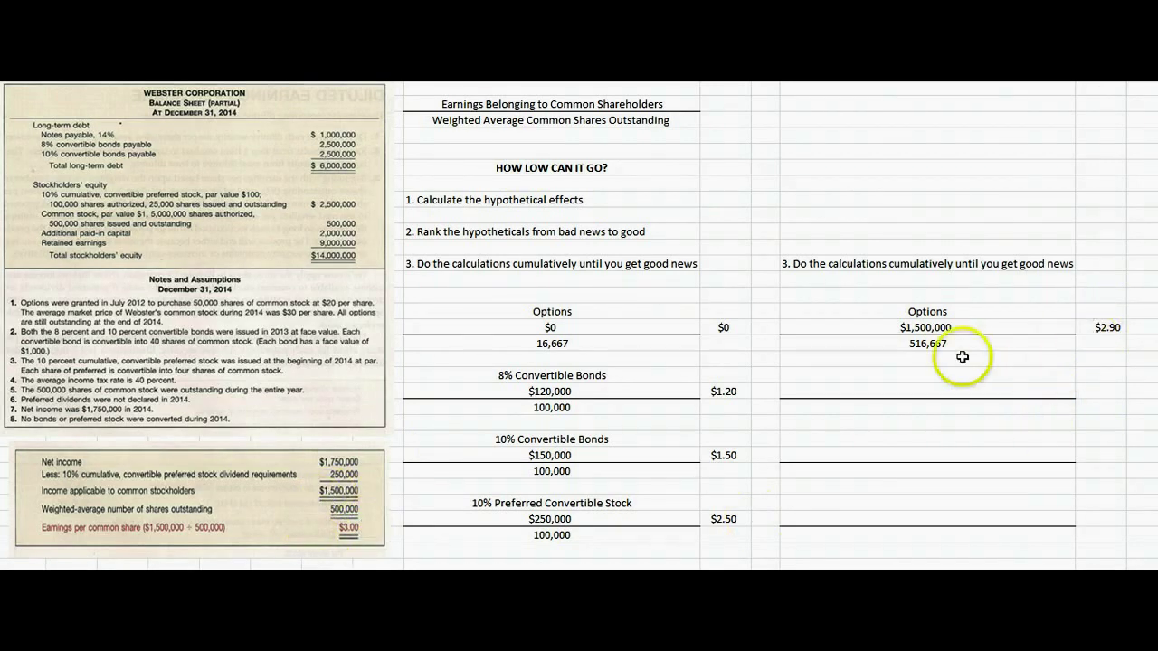
Paste the 8% bonds block, add 1,500,000 to its earnings ($1,620,000), giving $2.63 EPS.
left_click_drag(904, 374, 917, 408)
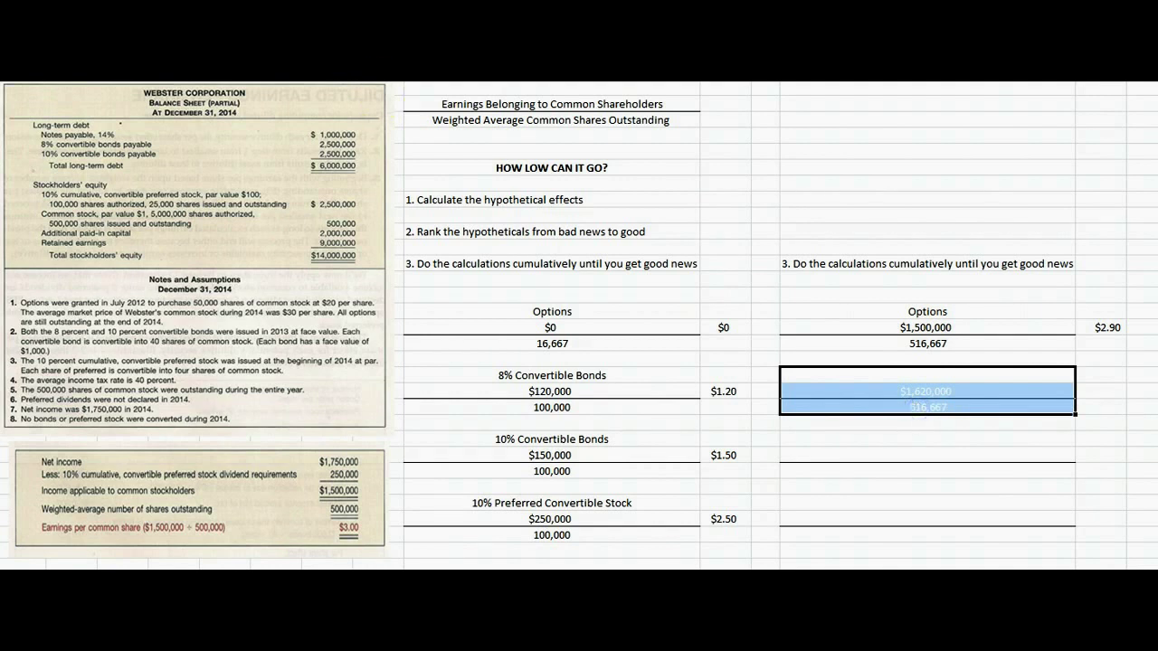
type("8% Convertible Bonds")
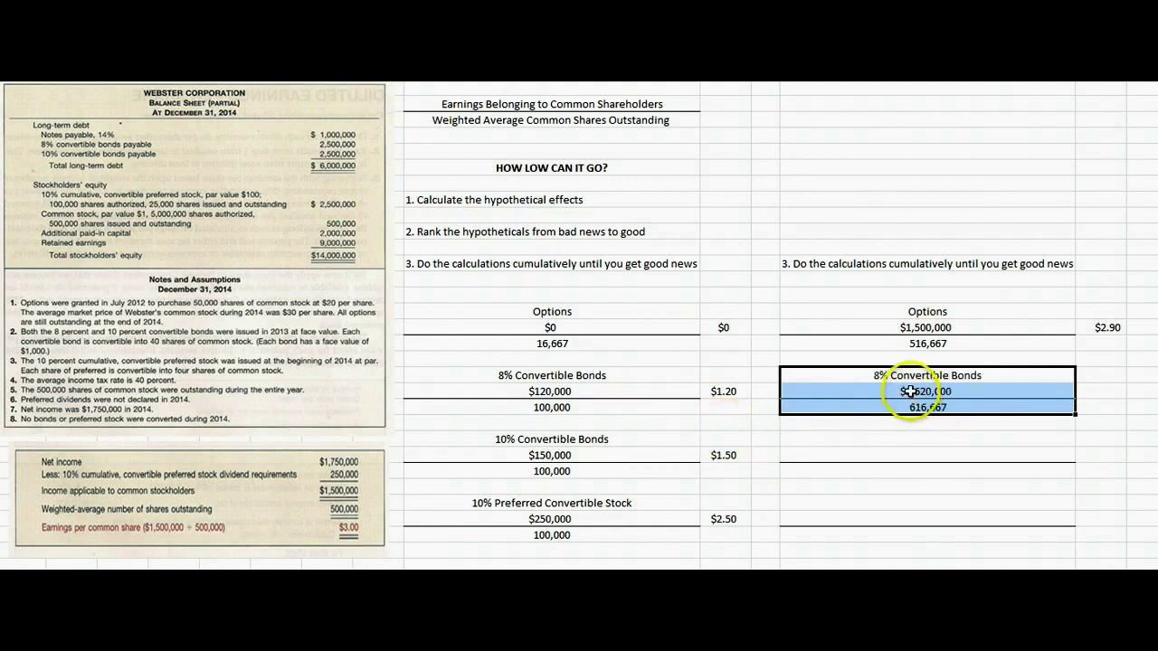
left_click(909, 391)
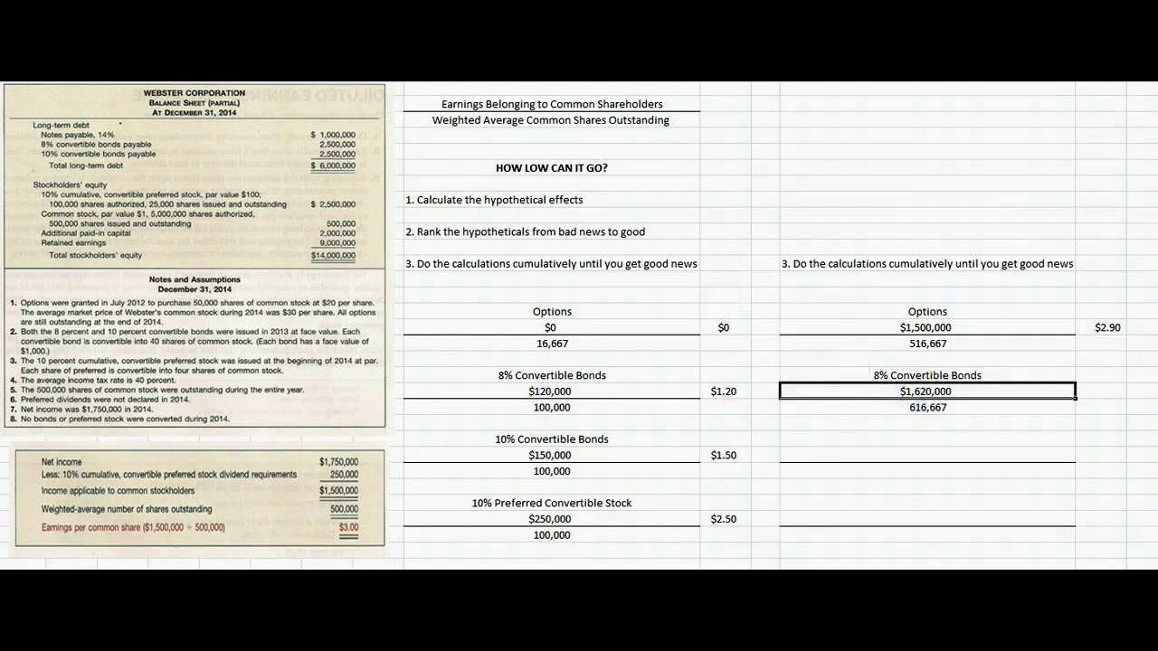
key("F2")
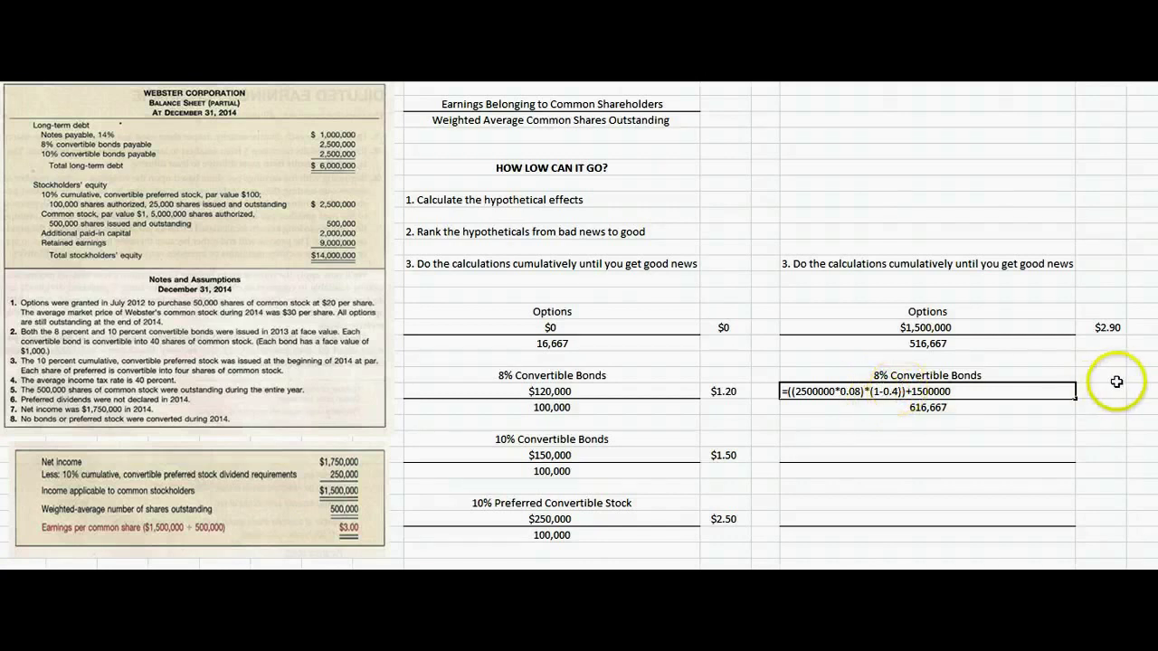
left_click(1000, 410)
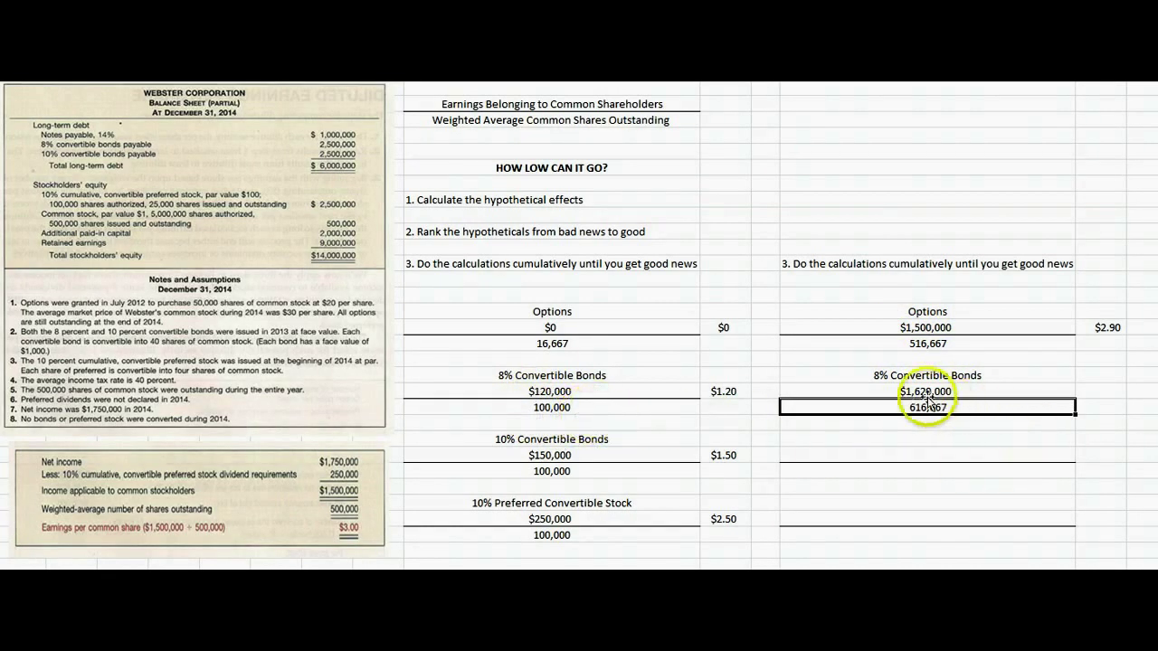
left_click(1101, 391)
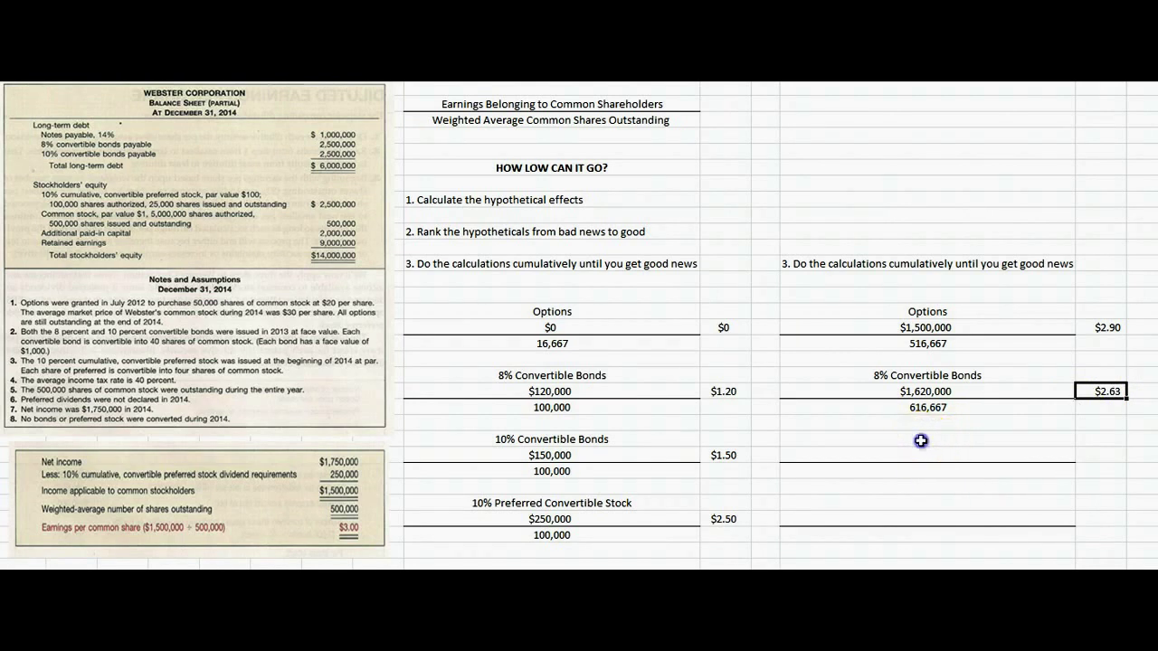
Paste the 10% bonds block, build its earnings on L20 ($1,770,000), giving $2.47 EPS.
left_click_drag(920, 442, 926, 481)
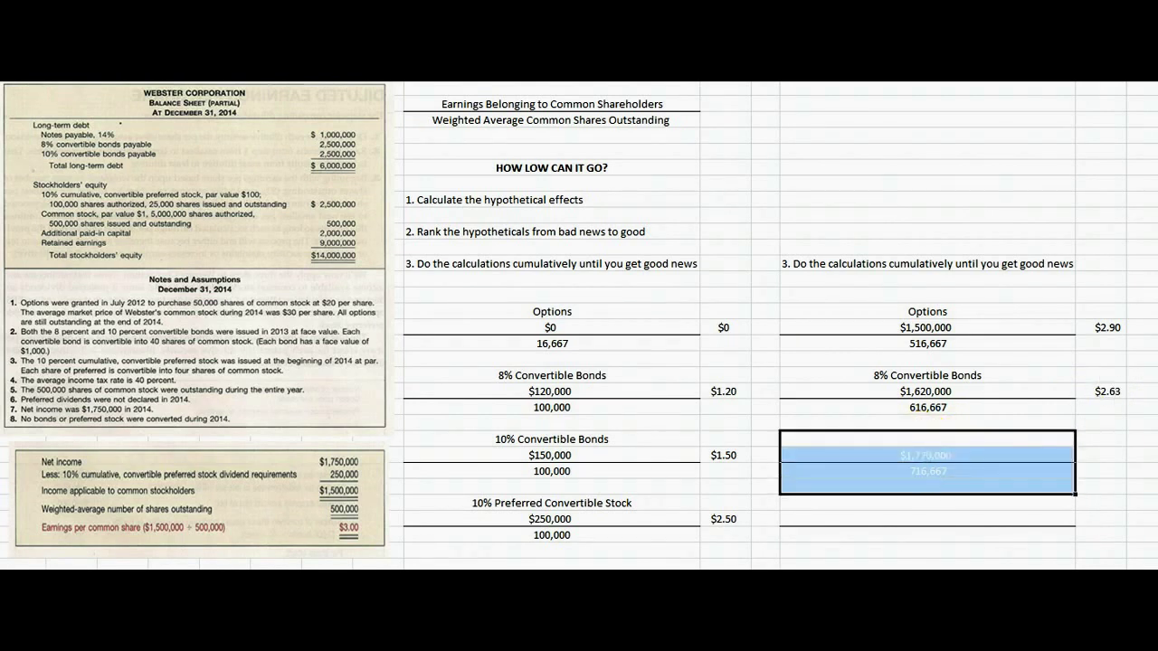
left_click(873, 452)
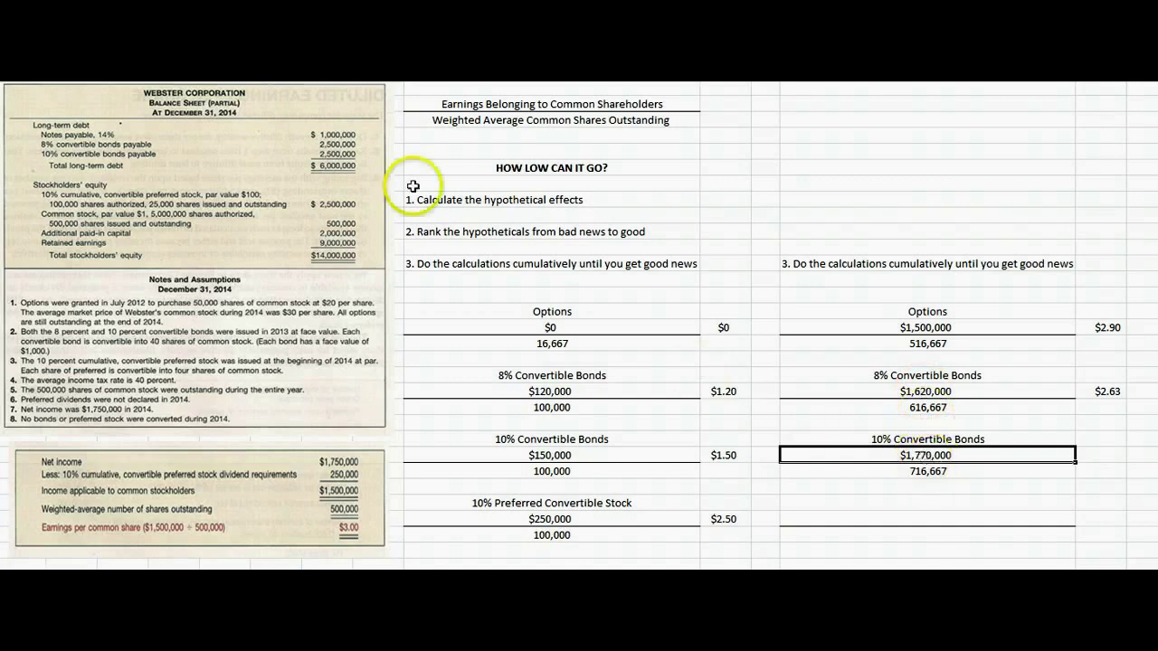
key("F2")
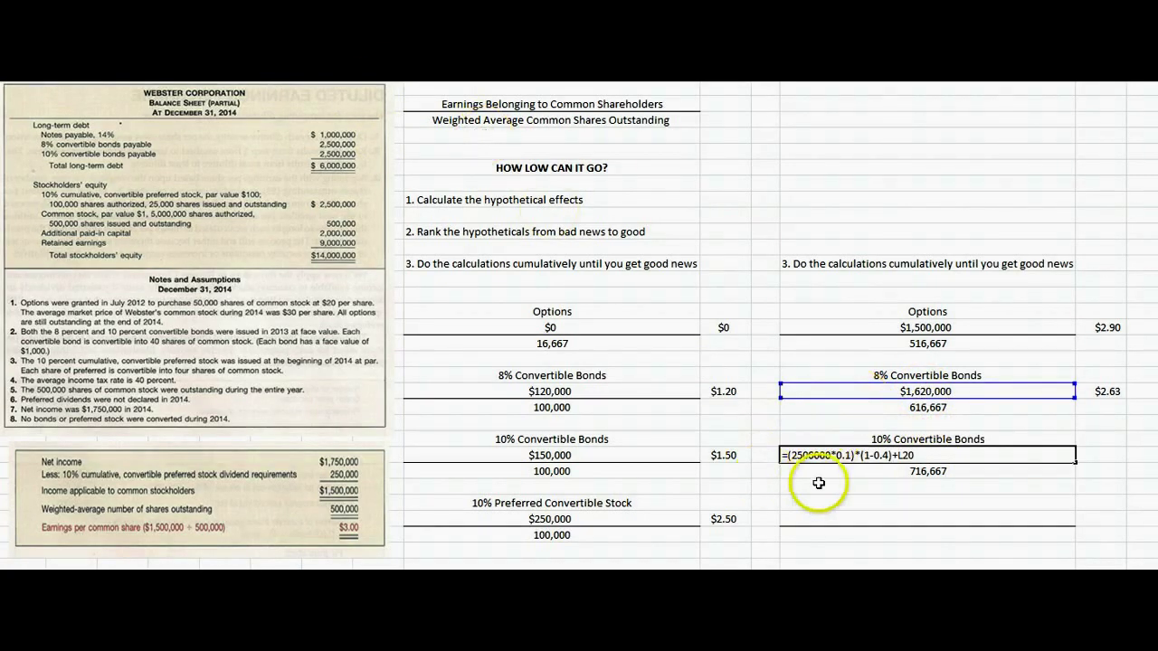
double_click(857, 455)
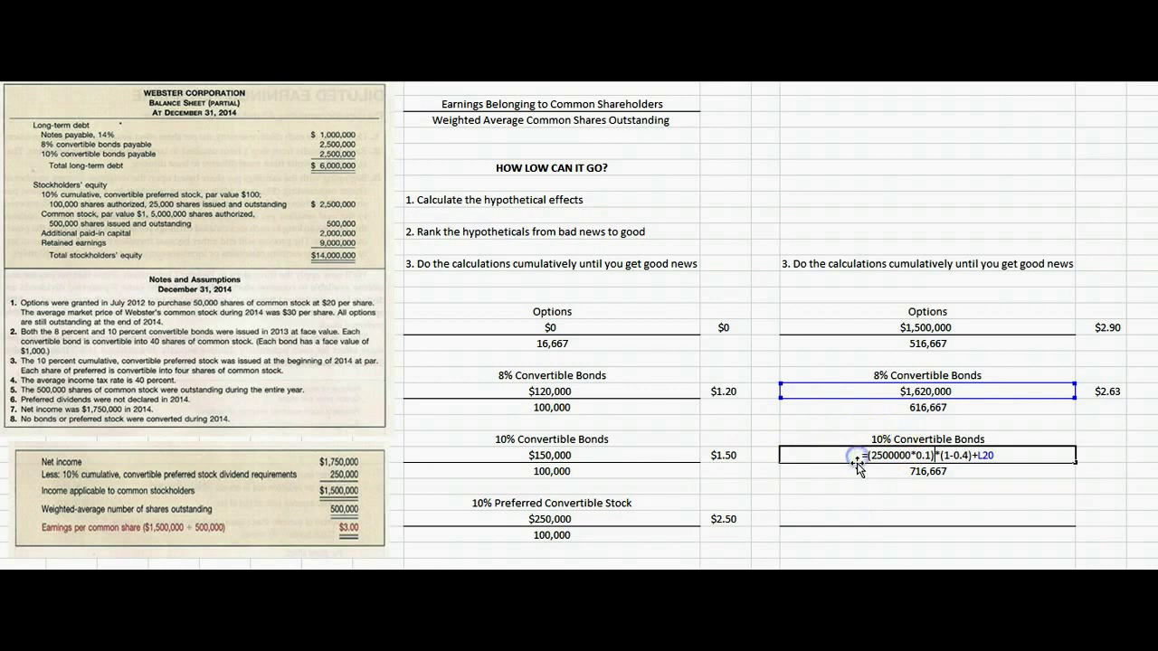
left_click(1110, 440)
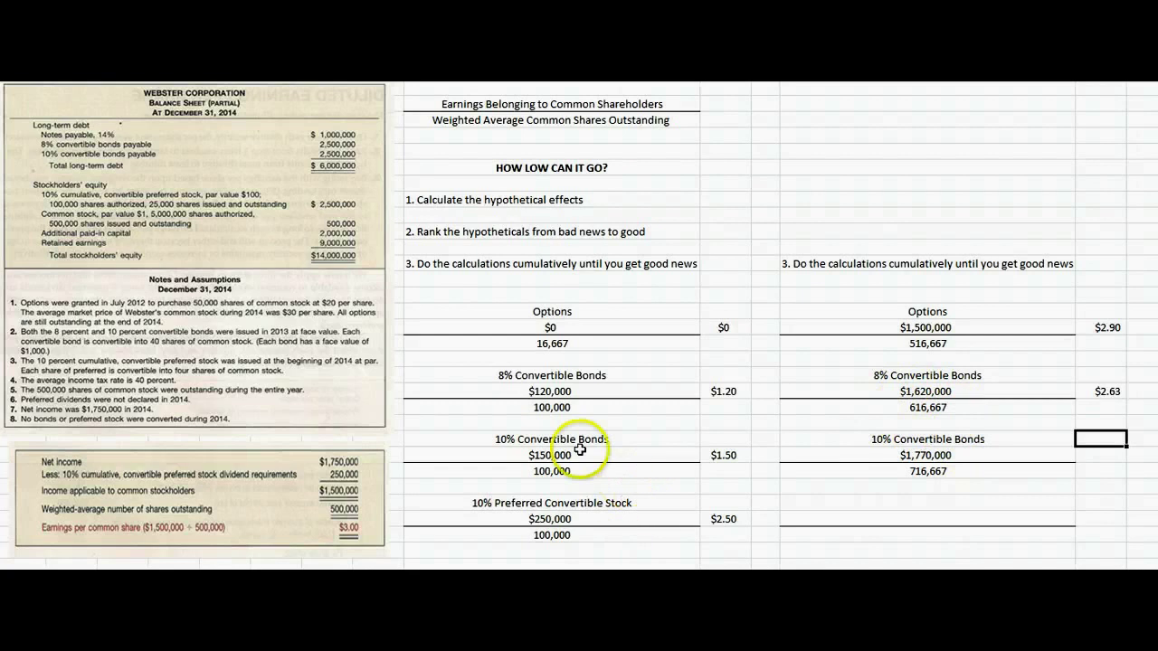
left_click(903, 470)
left_click(1100, 456)
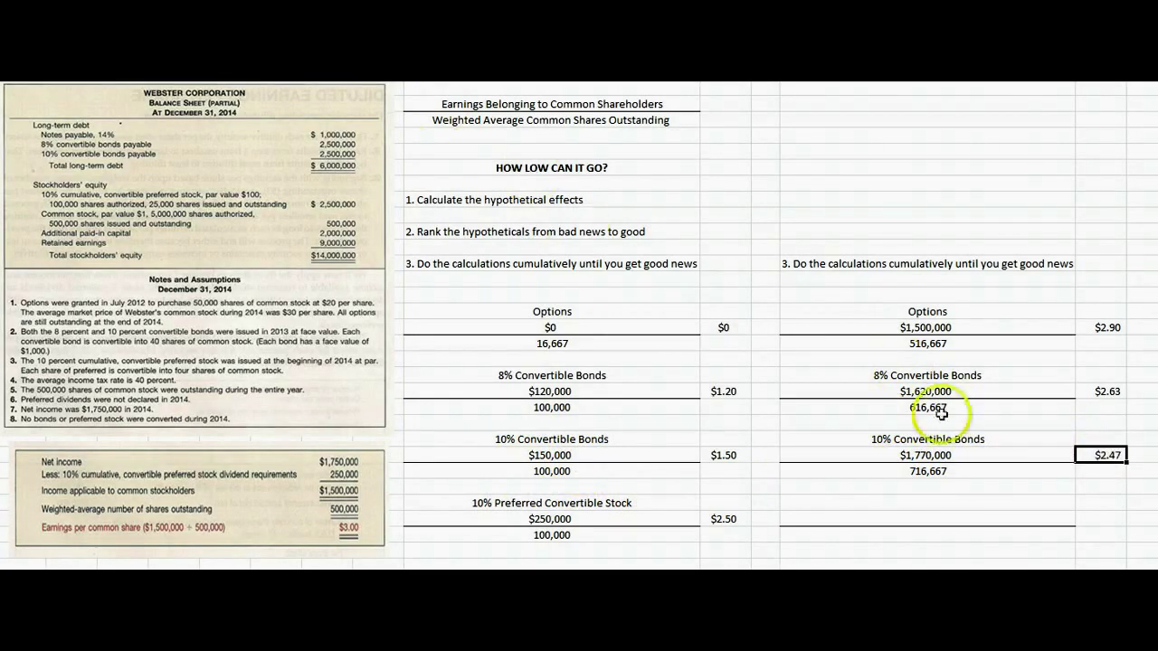